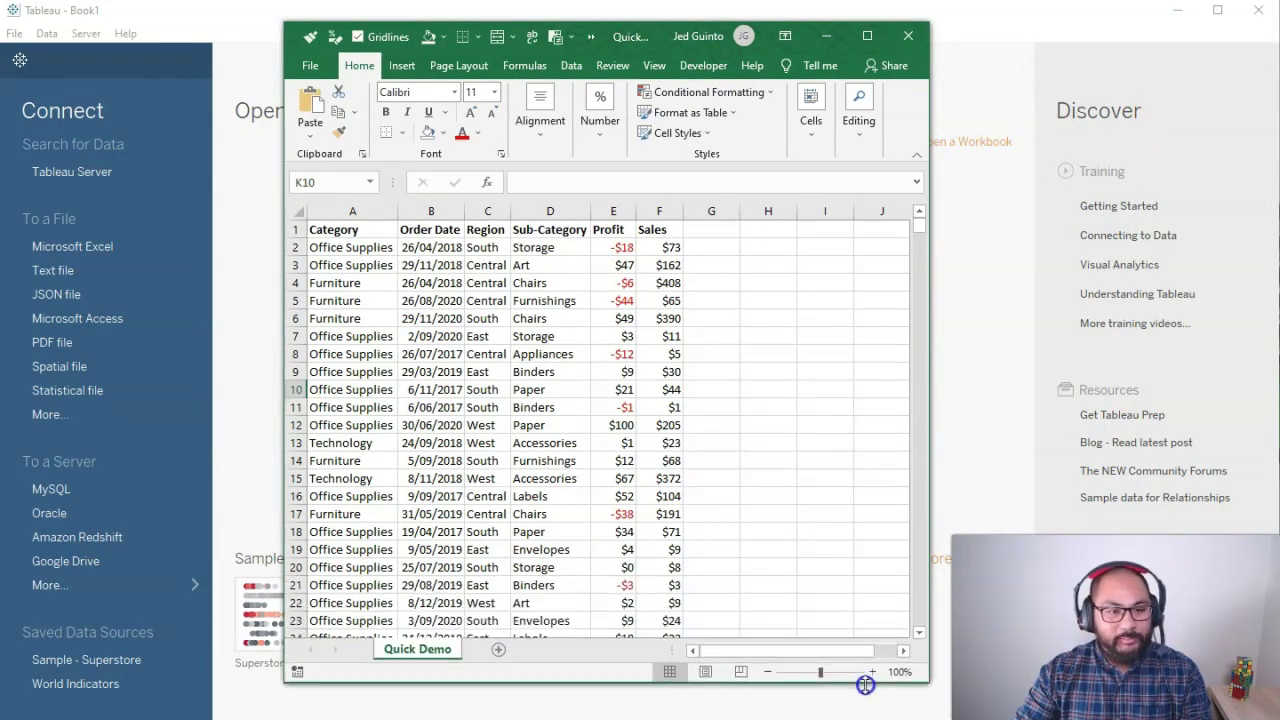
Step: Collapse Excel's ribbon and select the Category, Order Date, Sub-Category, Profit and Sales headers
click(357, 68)
click(357, 68)
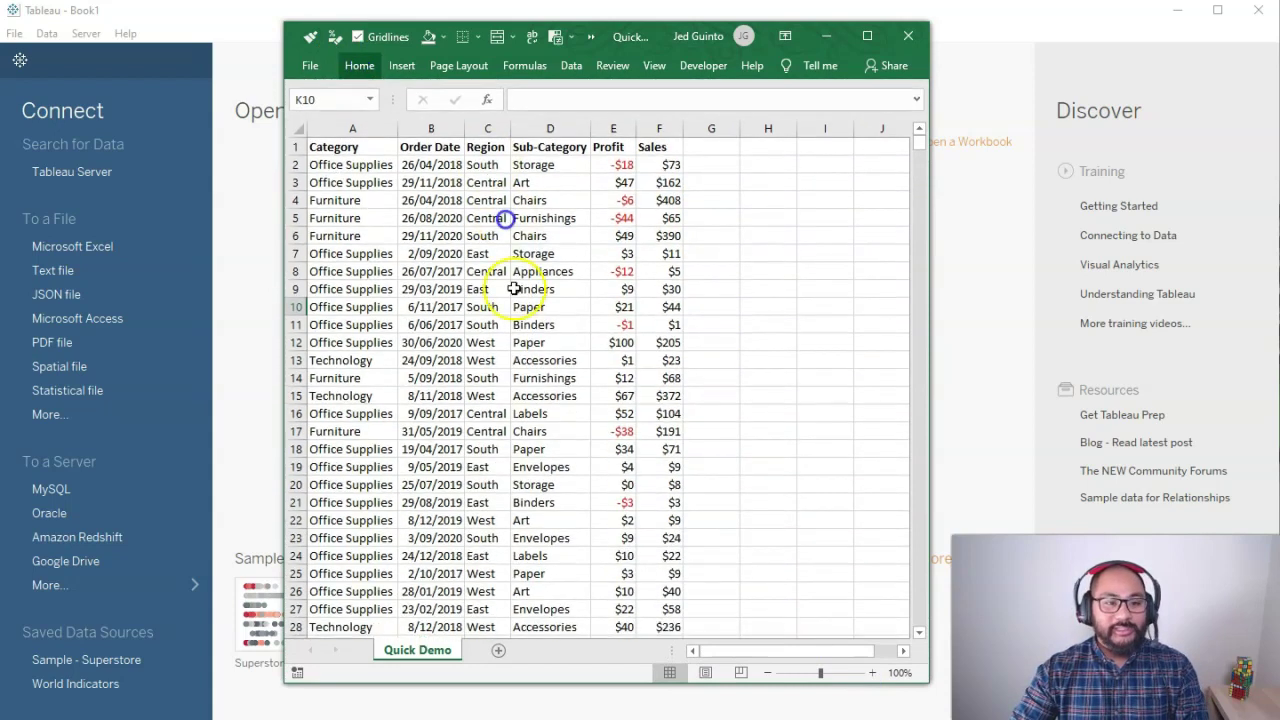
click(512, 307)
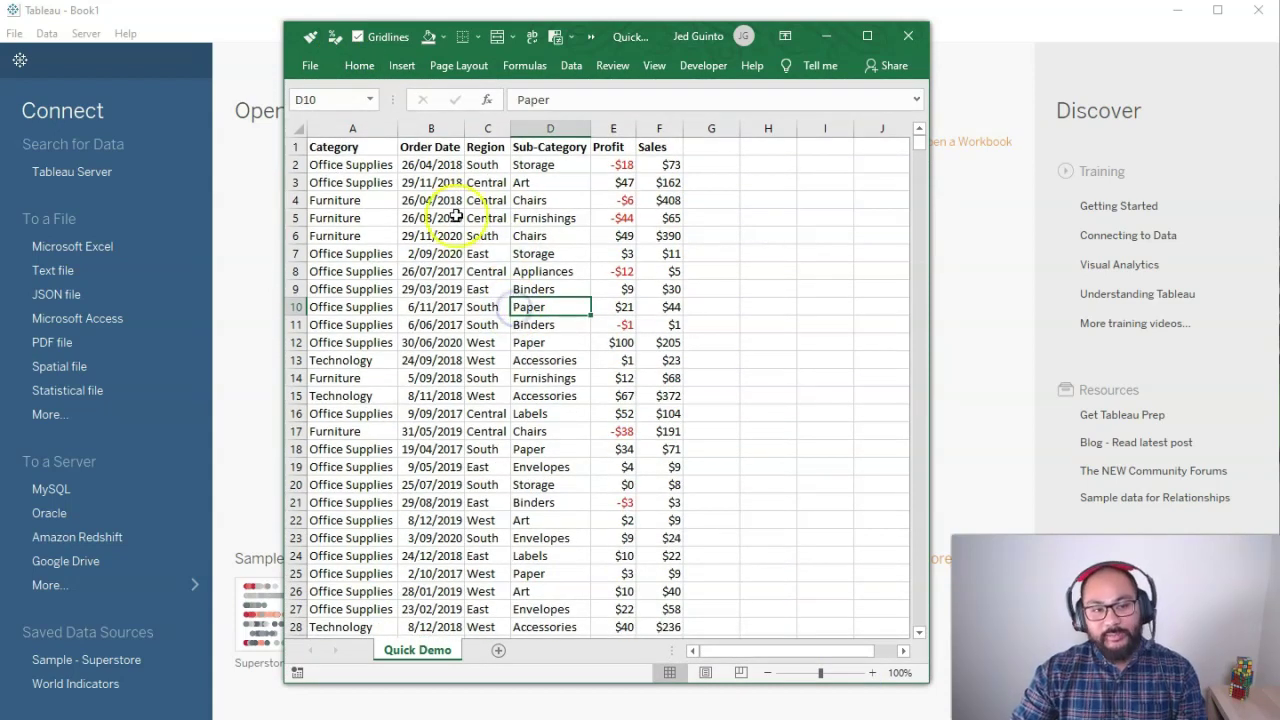
drag(364, 150, 355, 148)
click(432, 147)
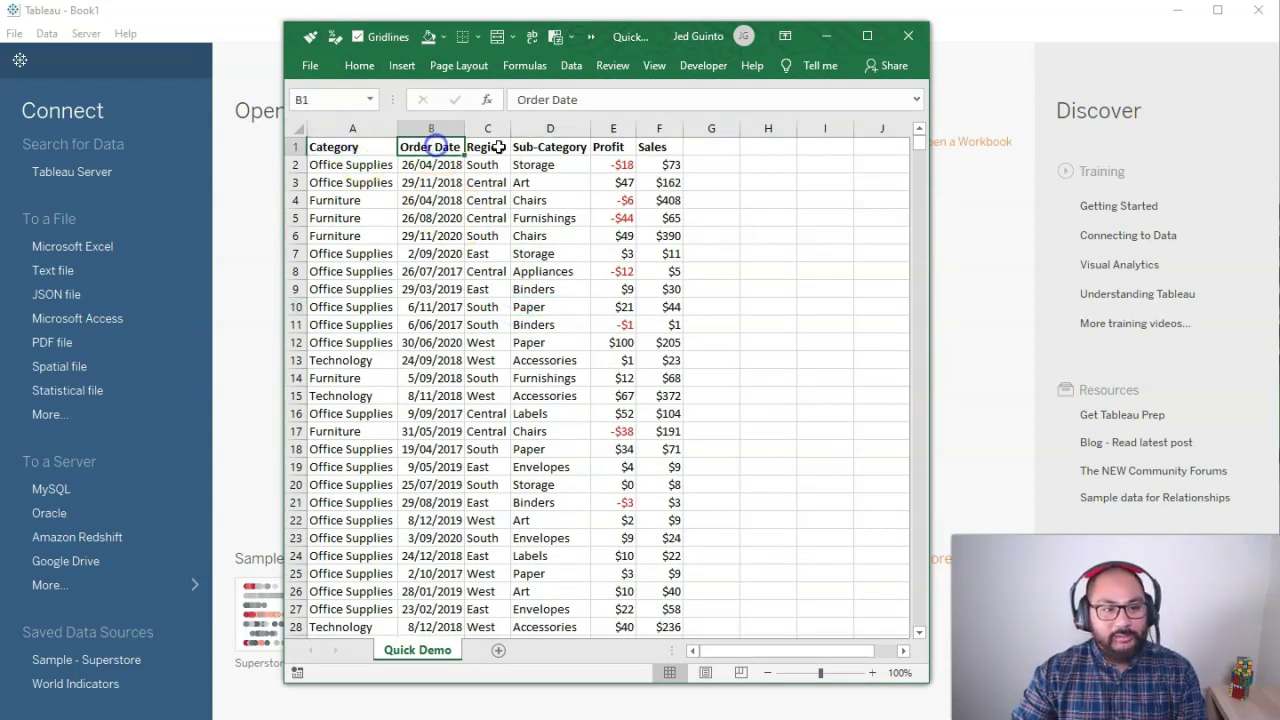
click(555, 148)
click(612, 147)
click(655, 147)
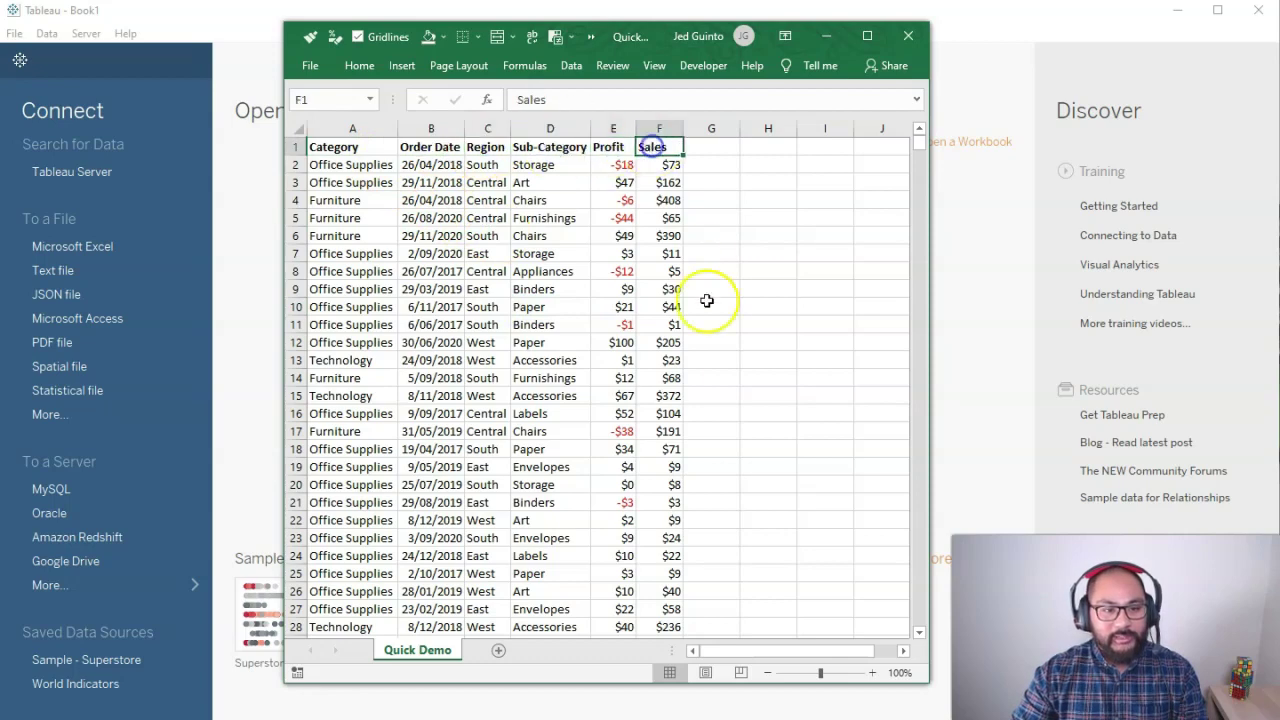
Step: Select the Category values and the East region cell, then move the Excel window aside
drag(366, 166, 375, 449)
drag(920, 144, 886, 120)
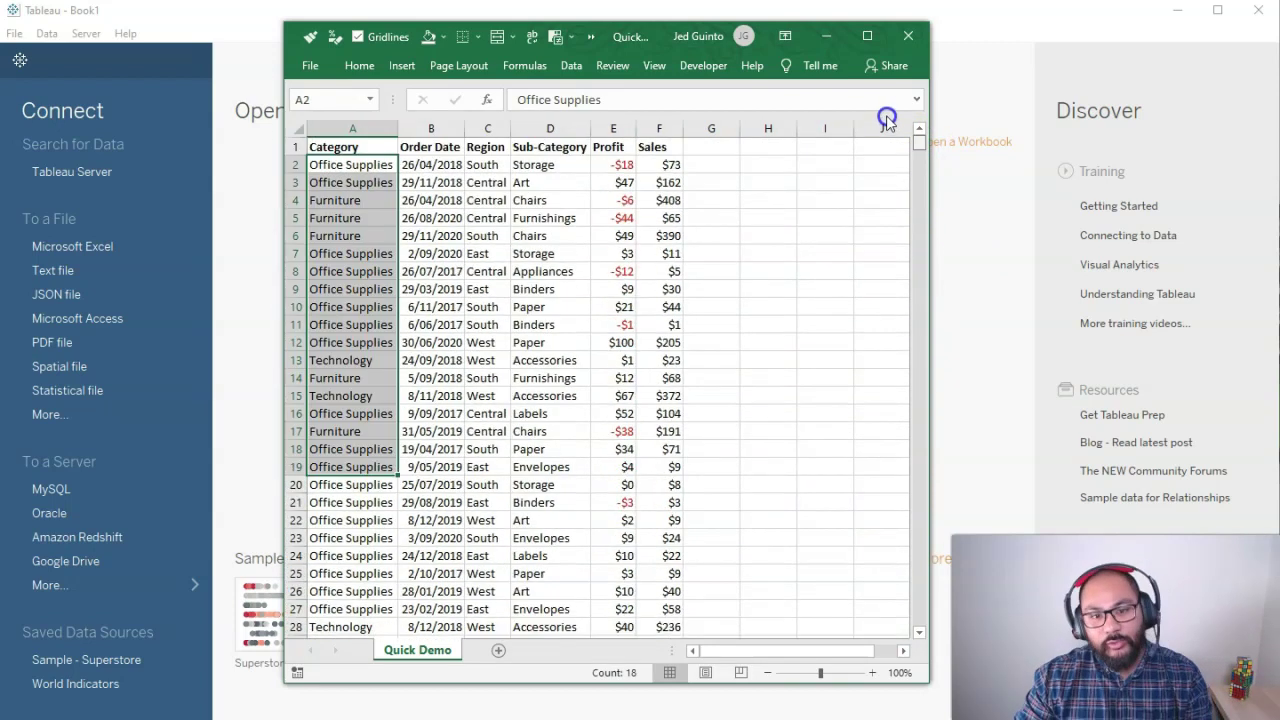
click(480, 289)
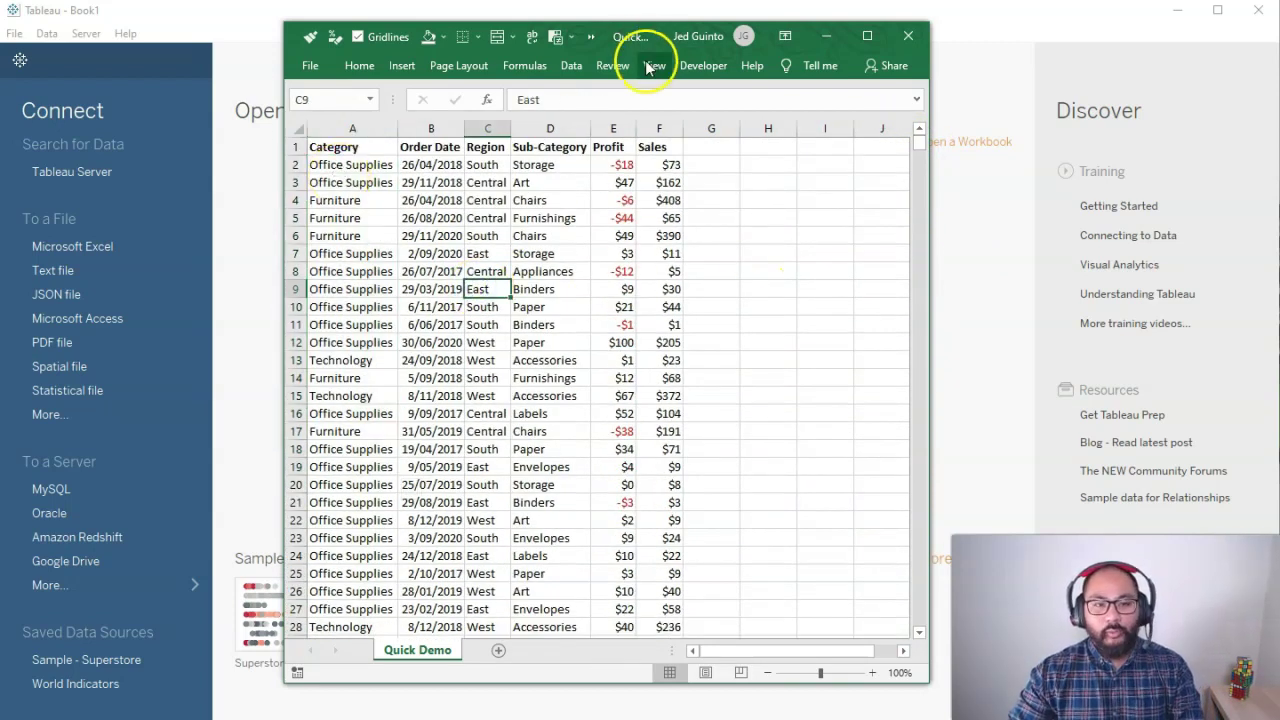
drag(634, 46, 1279, 86)
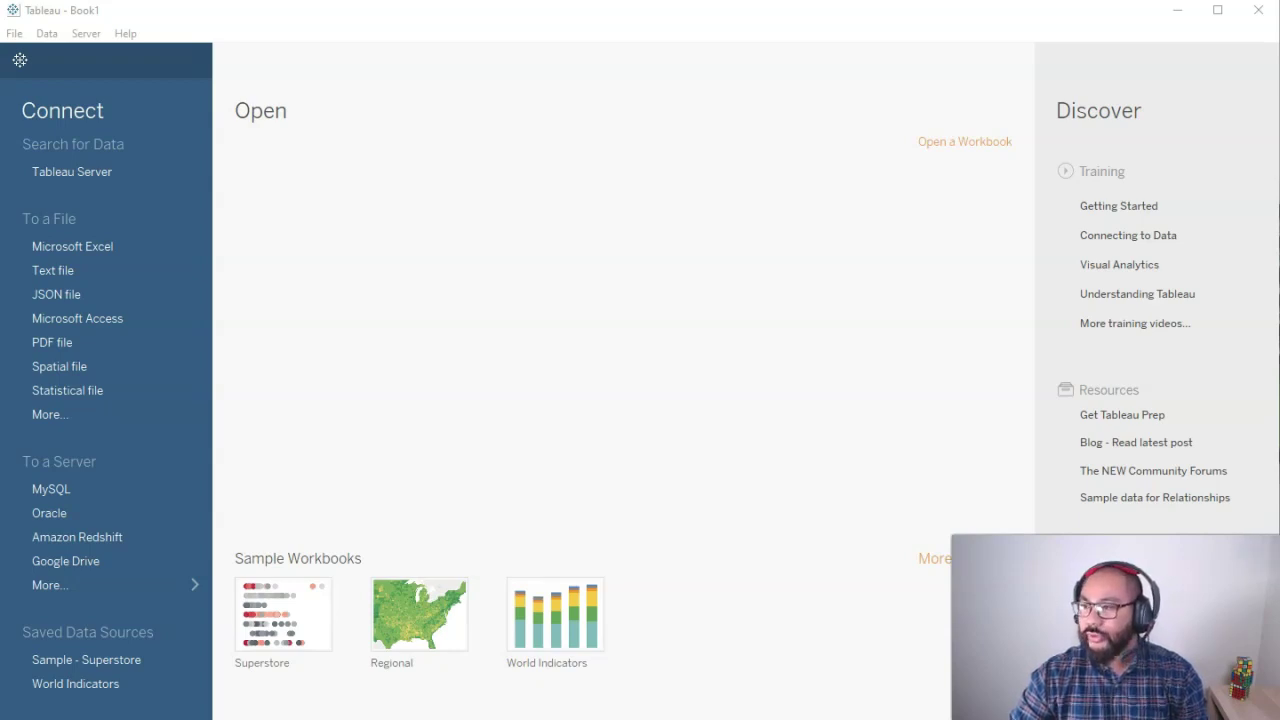
Step: Drag Quick Demo.csv from the Downloads folder onto Tableau's start page to connect it
key(alt+Tab)
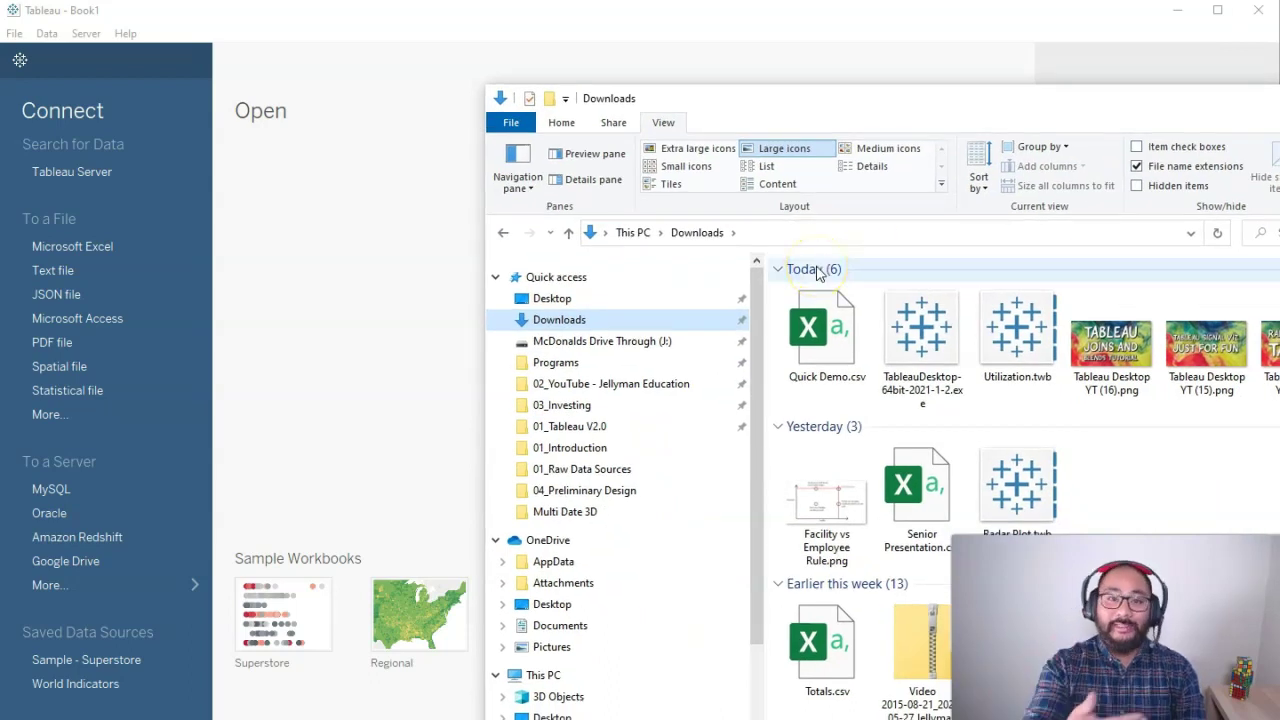
click(820, 335)
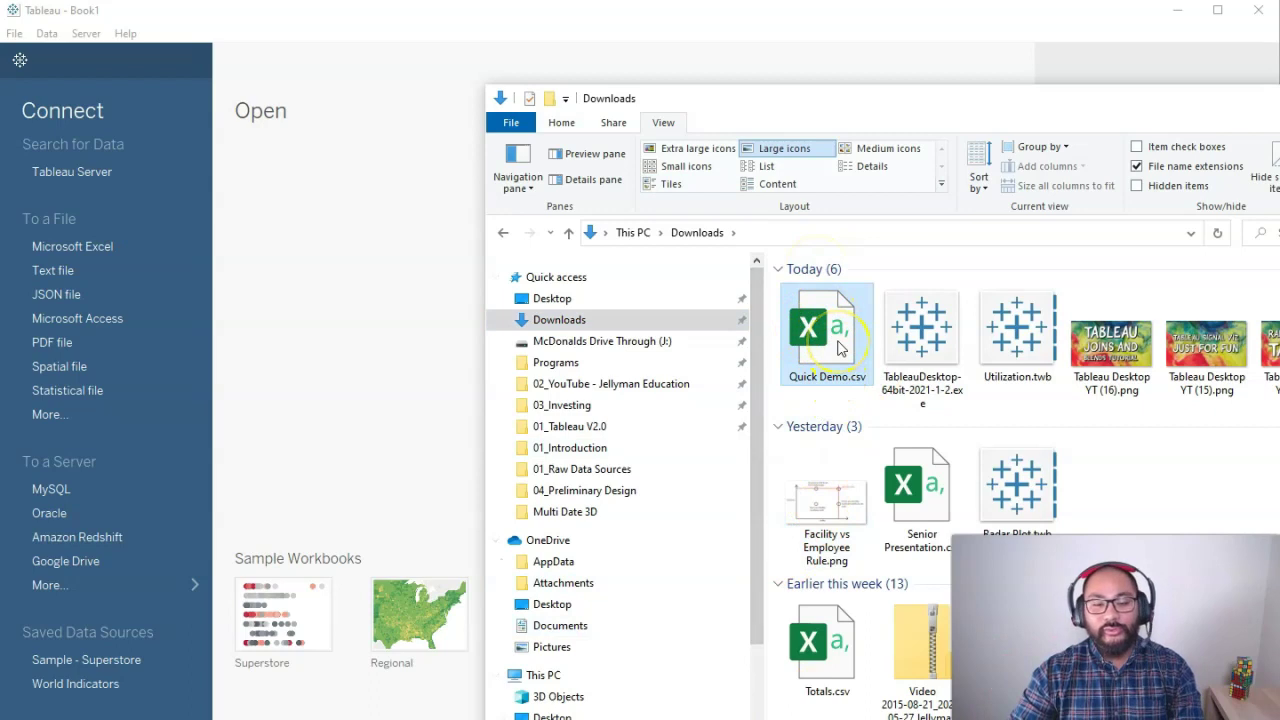
drag(838, 340, 357, 290)
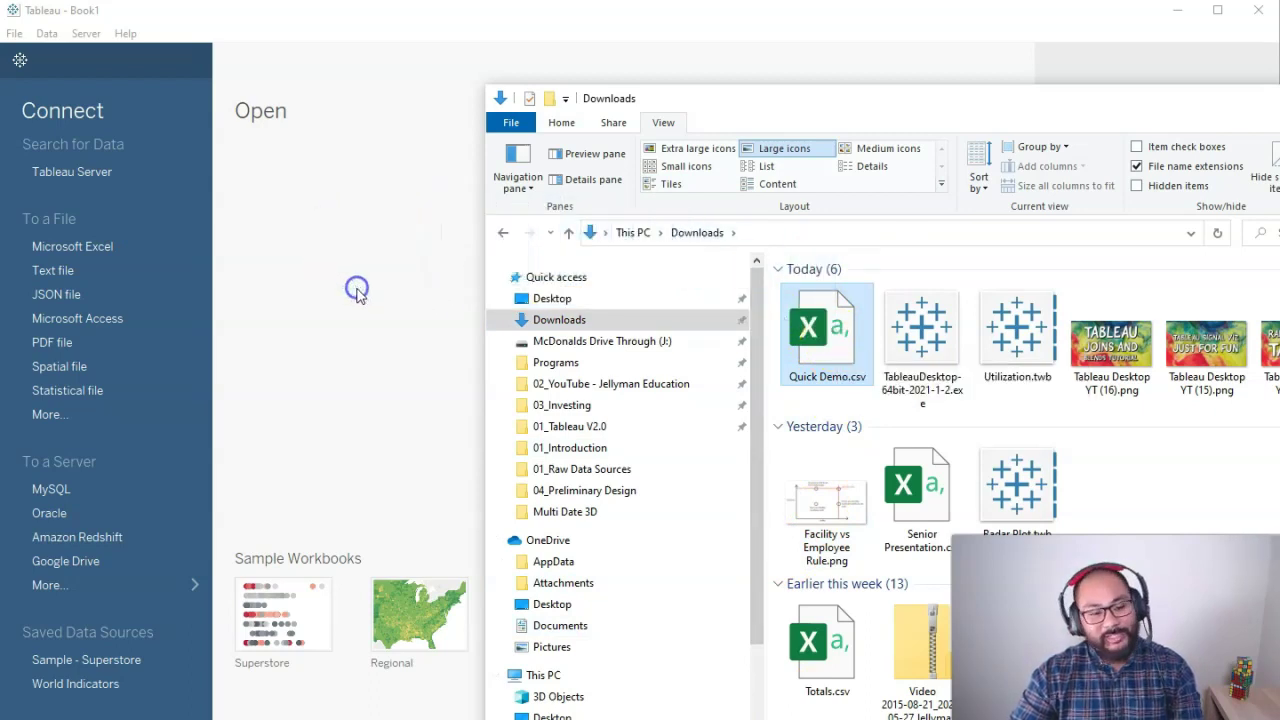
click(329, 232)
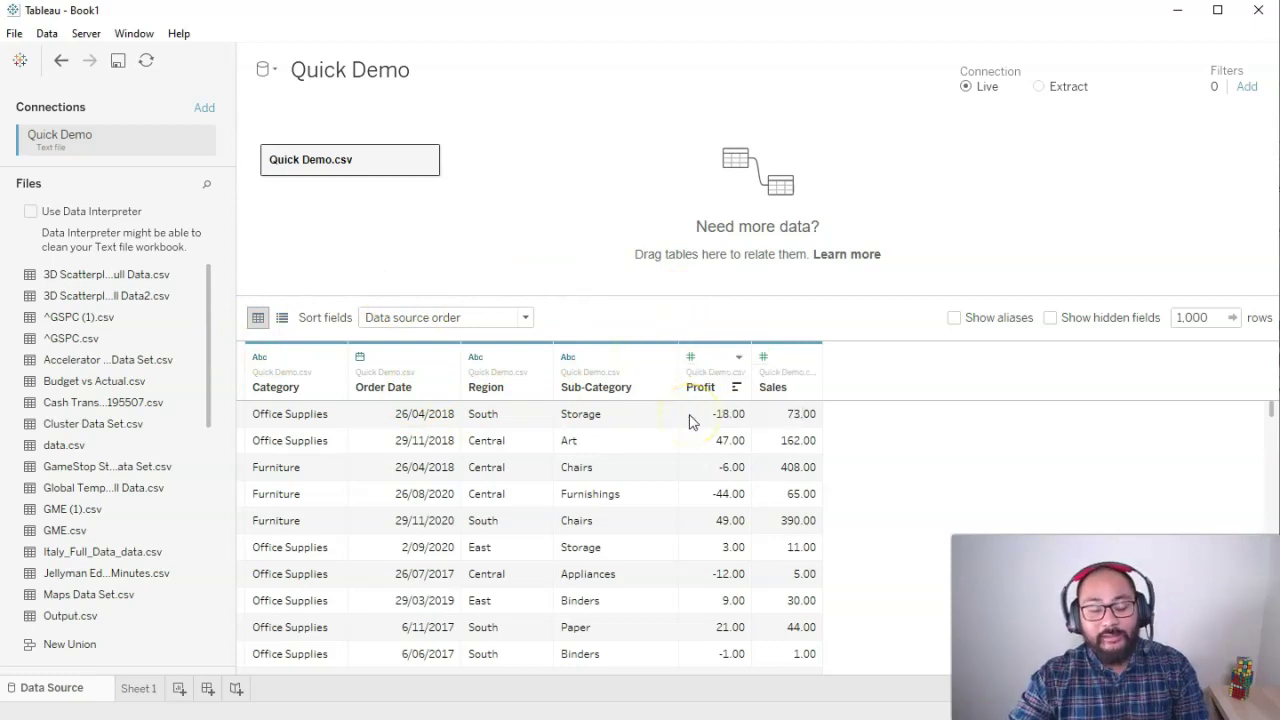
Step: Enlarge the data preview and review the Category, Order Date, Region, Sub-Category and Profit columns
drag(551, 298, 545, 200)
drag(297, 311, 329, 557)
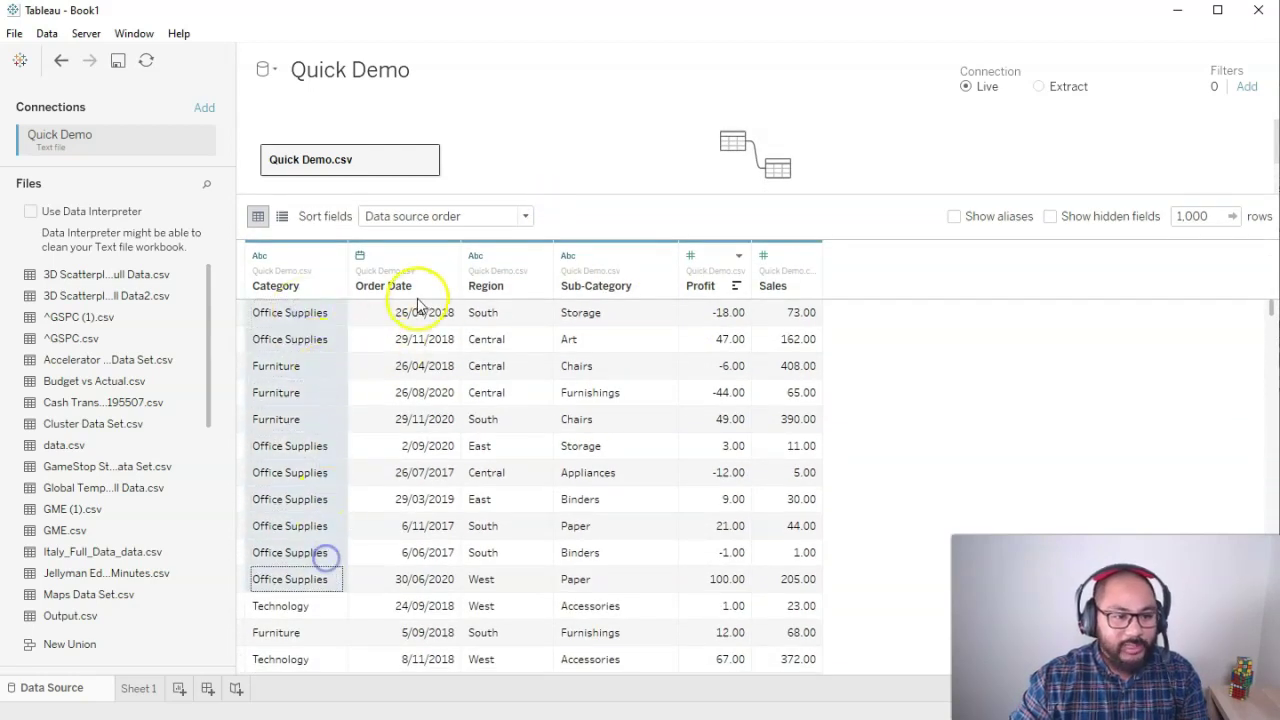
click(423, 553)
drag(512, 313, 526, 514)
drag(604, 313, 623, 523)
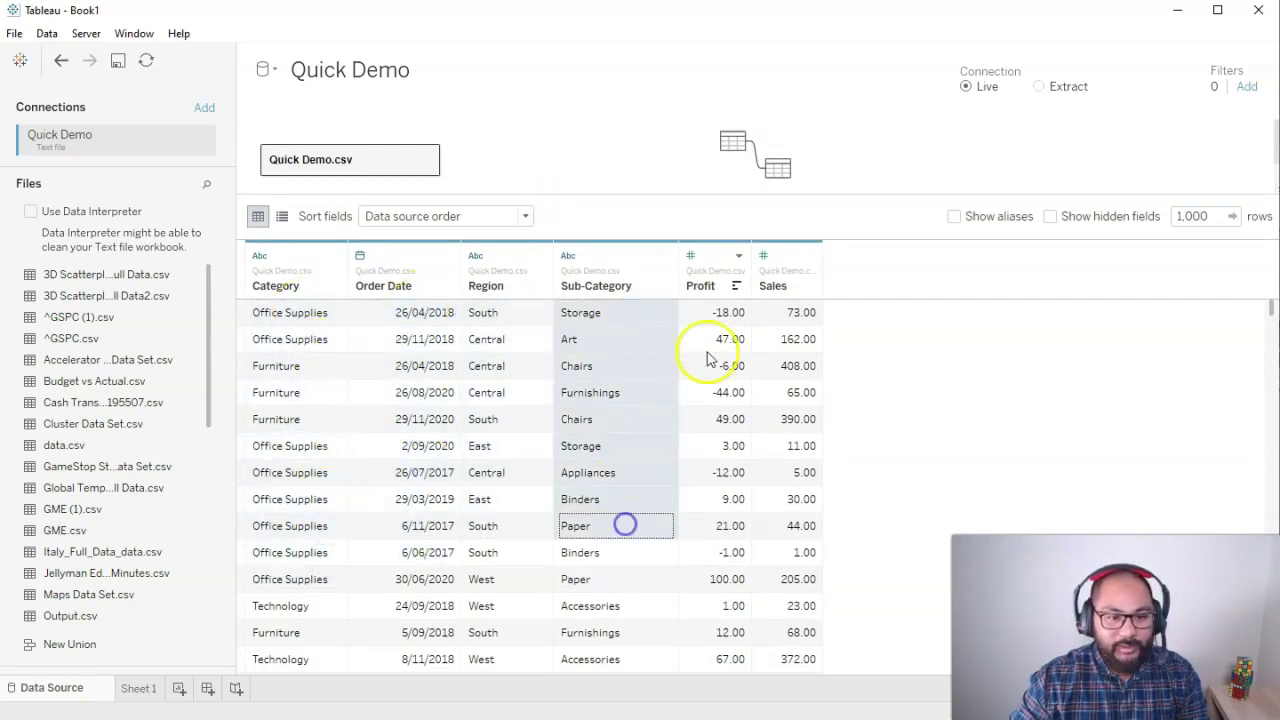
mouse_move(712, 313)
mouse_down()
mouse_move(733, 521)
mouse_move(820, 517)
mouse_up()
scroll(800, 505, down, 10)
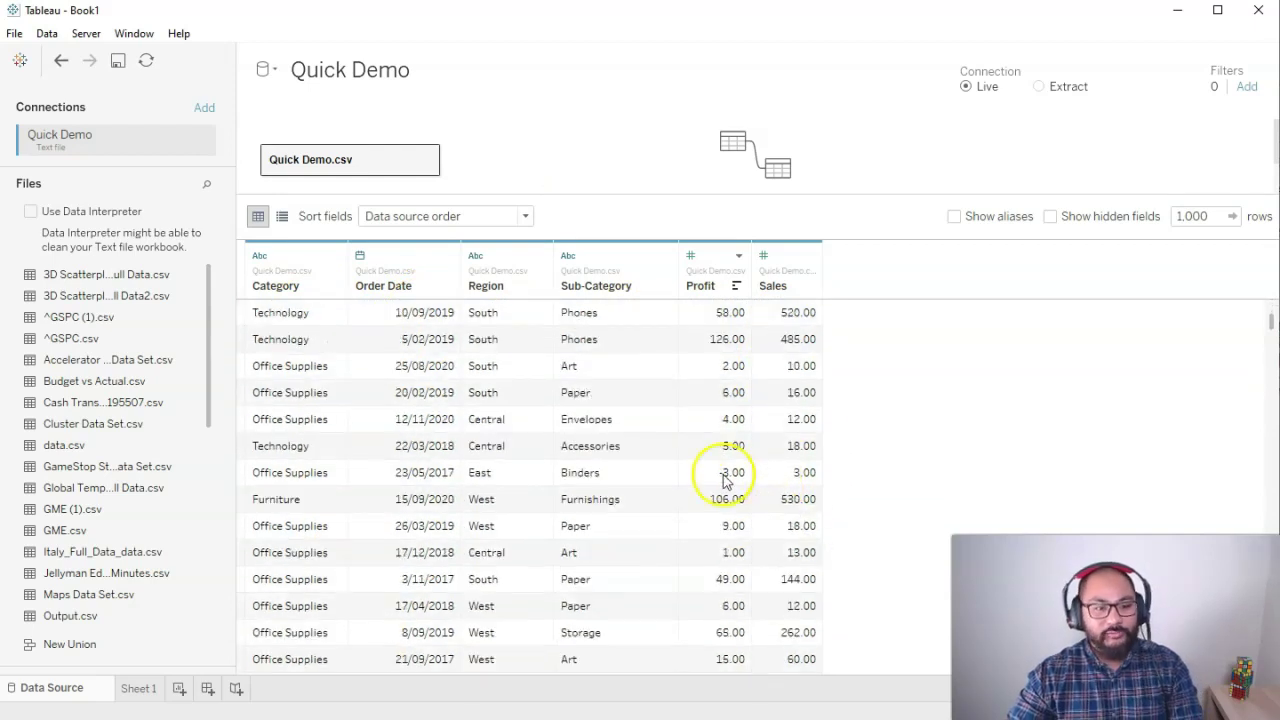
scroll(780, 475, up, 3)
scroll(1271, 408, up, 7)
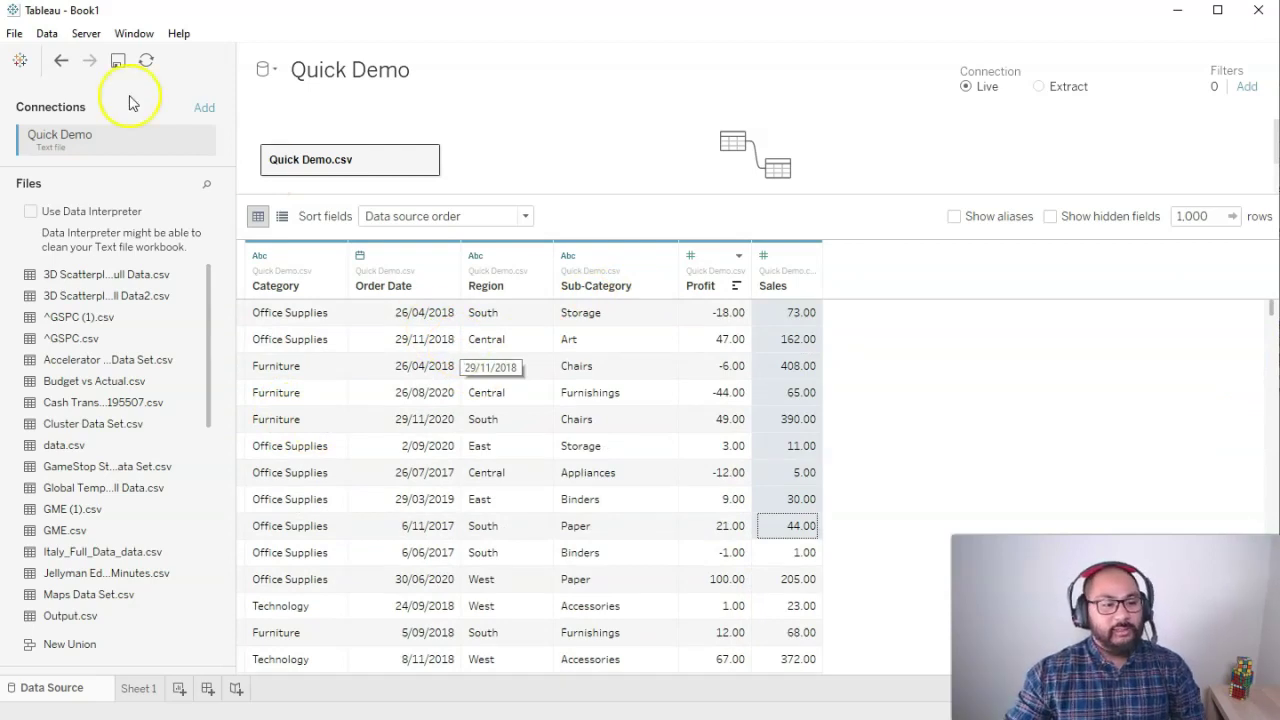
Step: Switch to Sheet 1, then view and close the underlying Quick Demo data rows
click(145, 688)
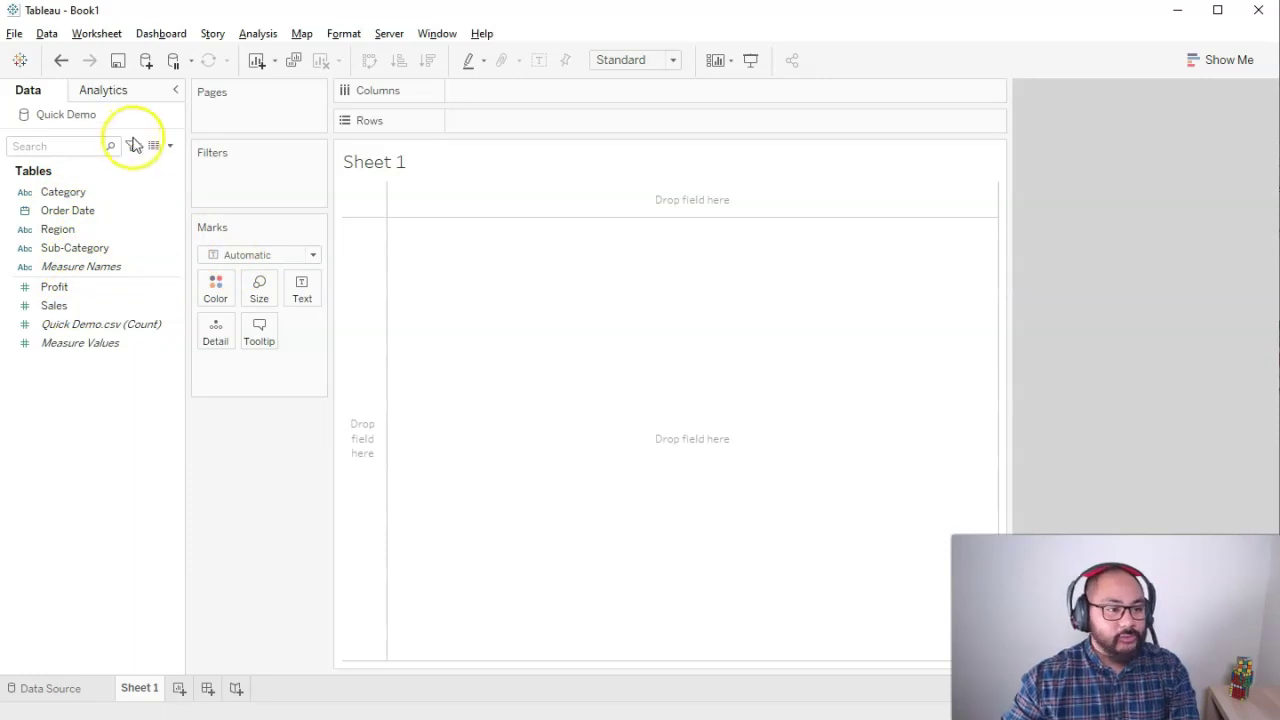
click(155, 145)
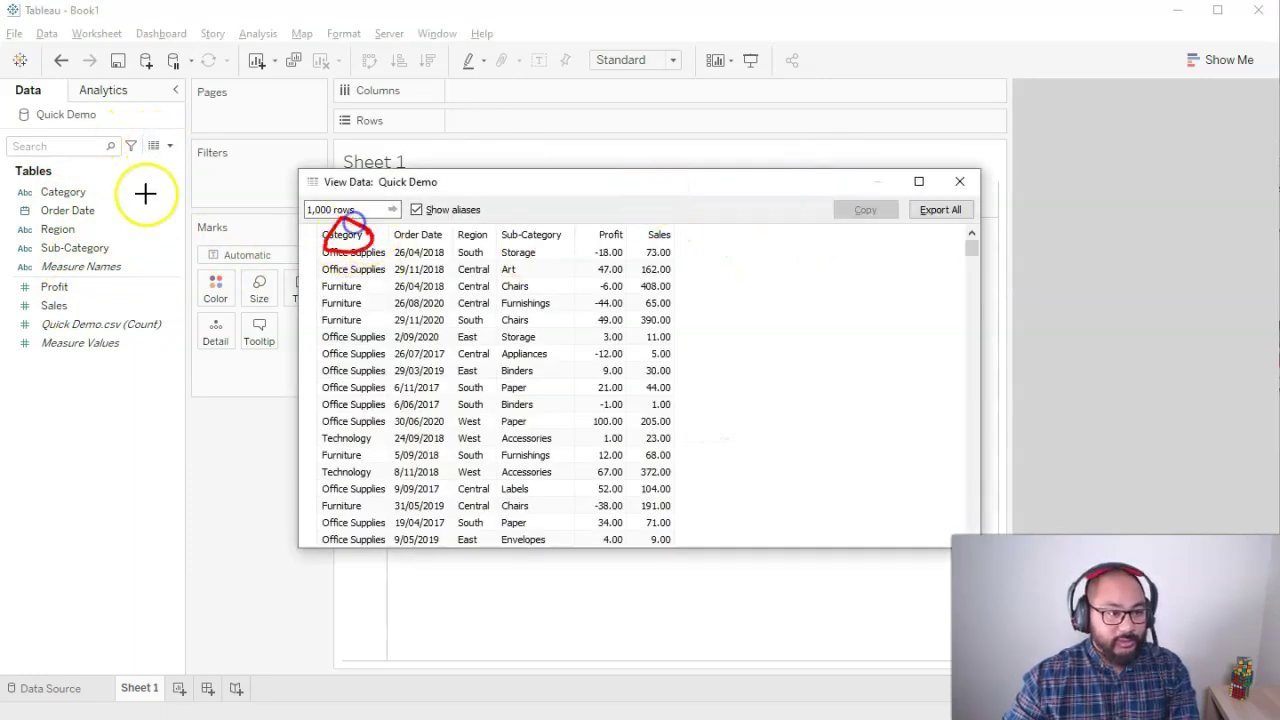
drag(87, 193, 152, 122)
drag(340, 222, 468, 232)
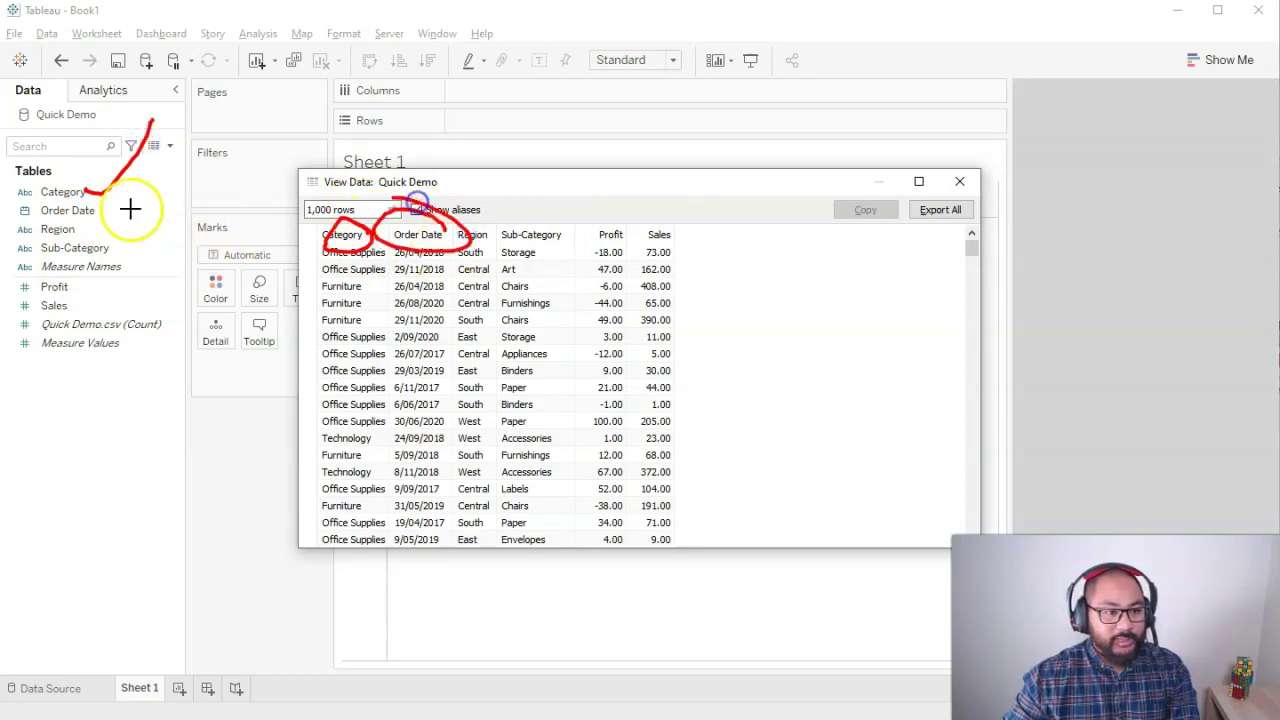
drag(97, 205, 176, 148)
key(Escape)
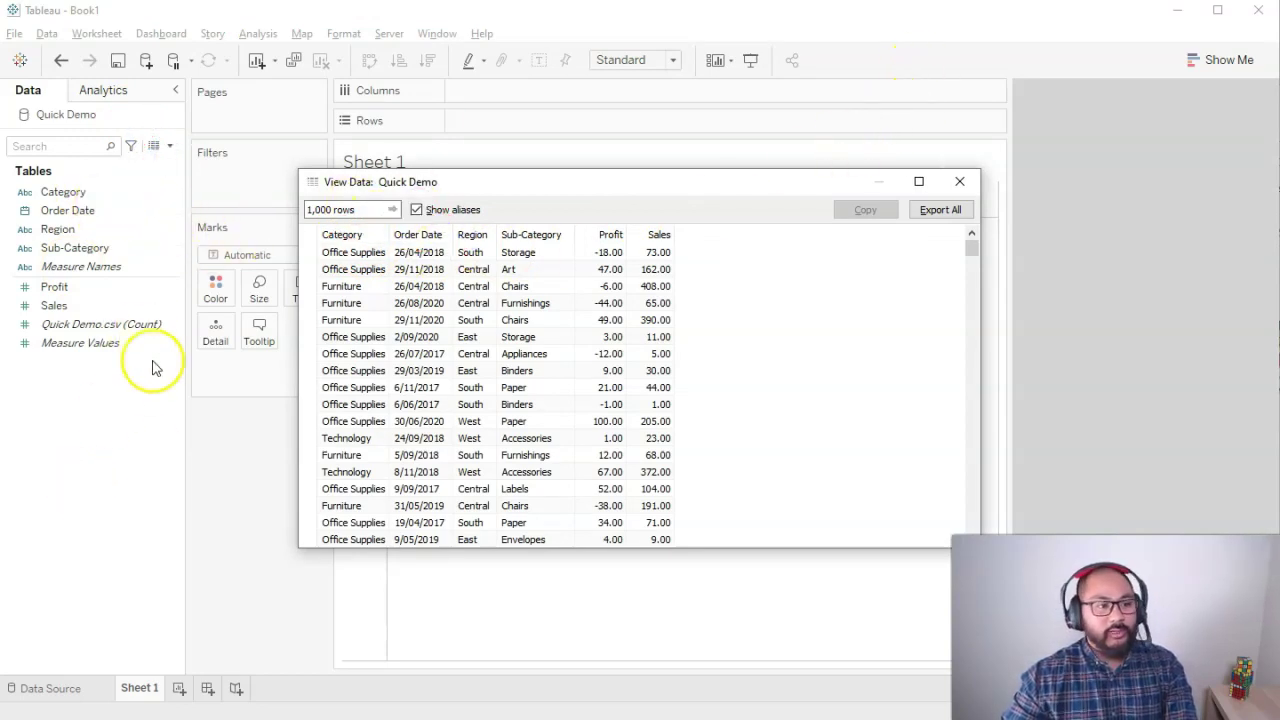
click(959, 181)
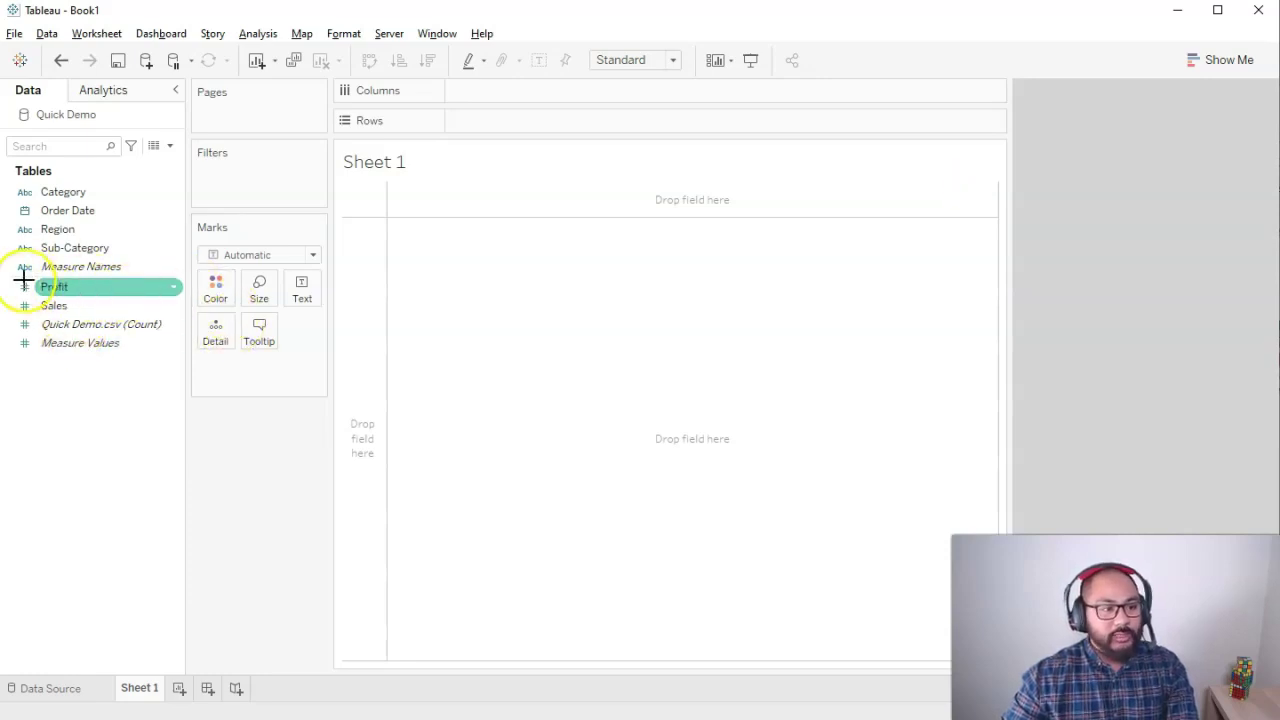
Step: Adjust the Data pane and select the Sales measure
mouse_move(17, 277)
mouse_down()
mouse_move(176, 275)
mouse_move(165, 185)
mouse_move(55, 168)
mouse_move(11, 179)
mouse_move(10, 274)
mouse_up()
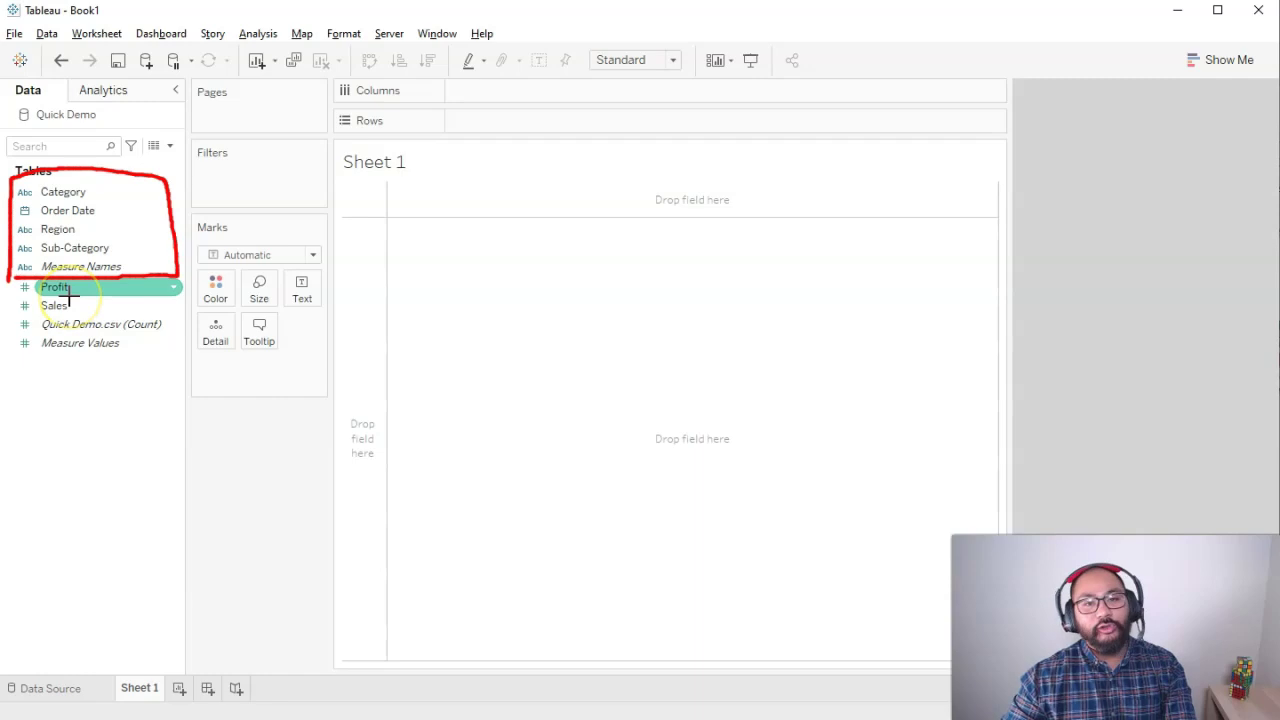
mouse_move(12, 280)
mouse_down()
mouse_move(143, 360)
mouse_move(176, 273)
mouse_up()
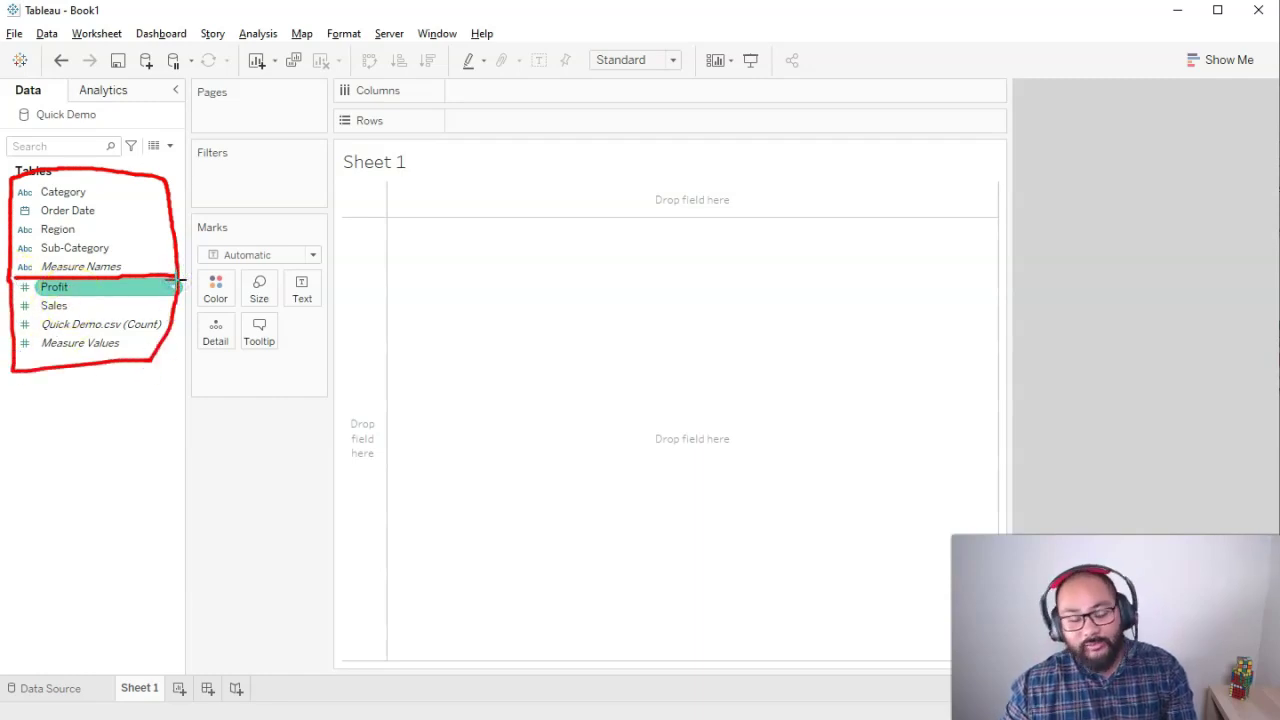
key(Escape)
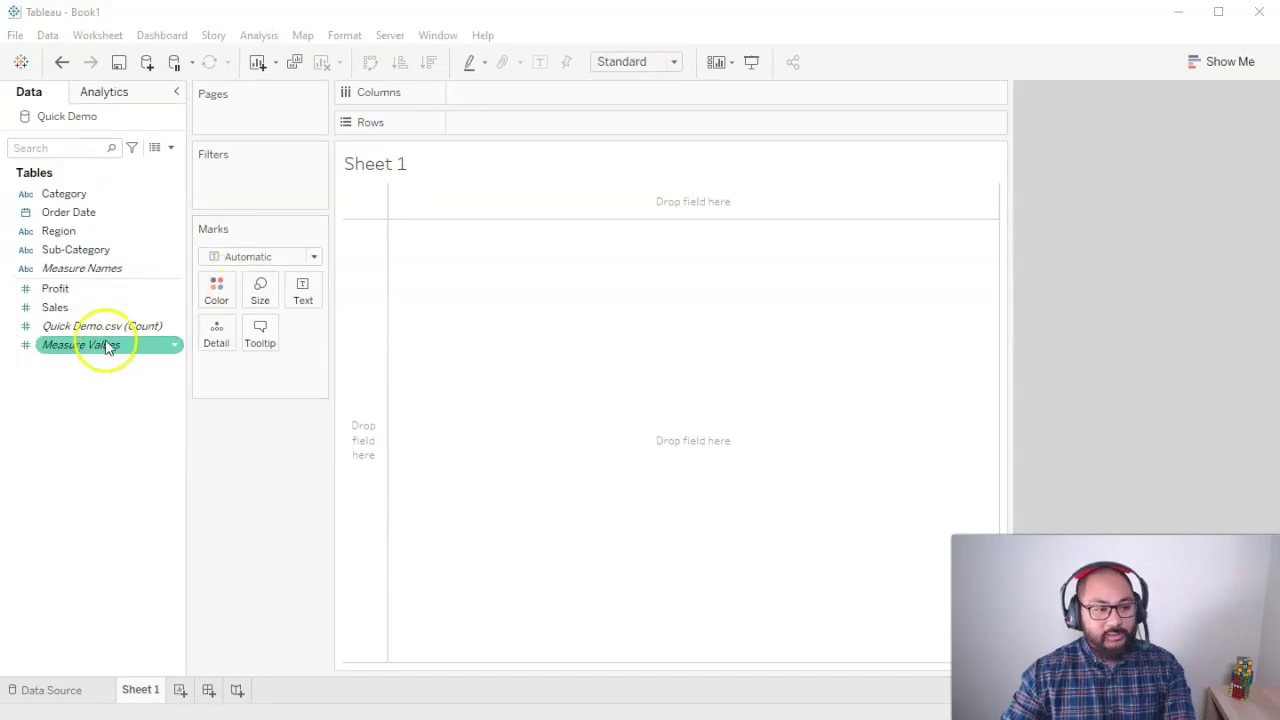
click(64, 312)
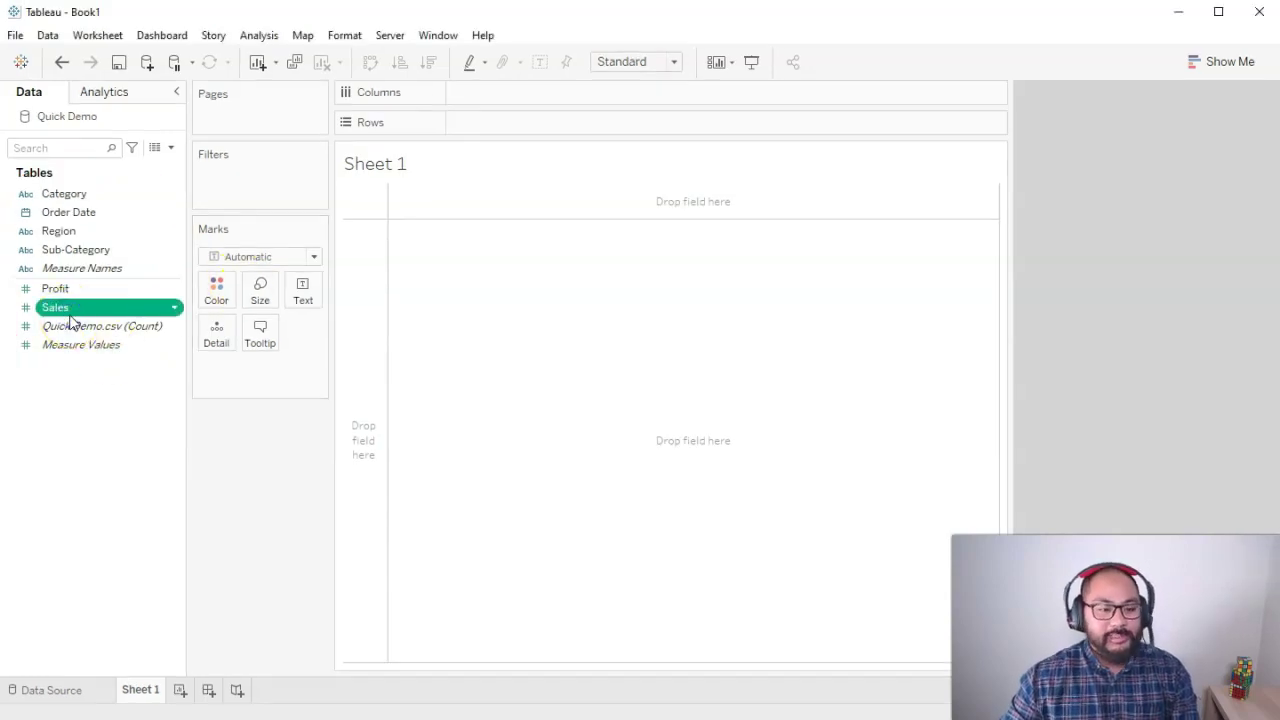
click(84, 316)
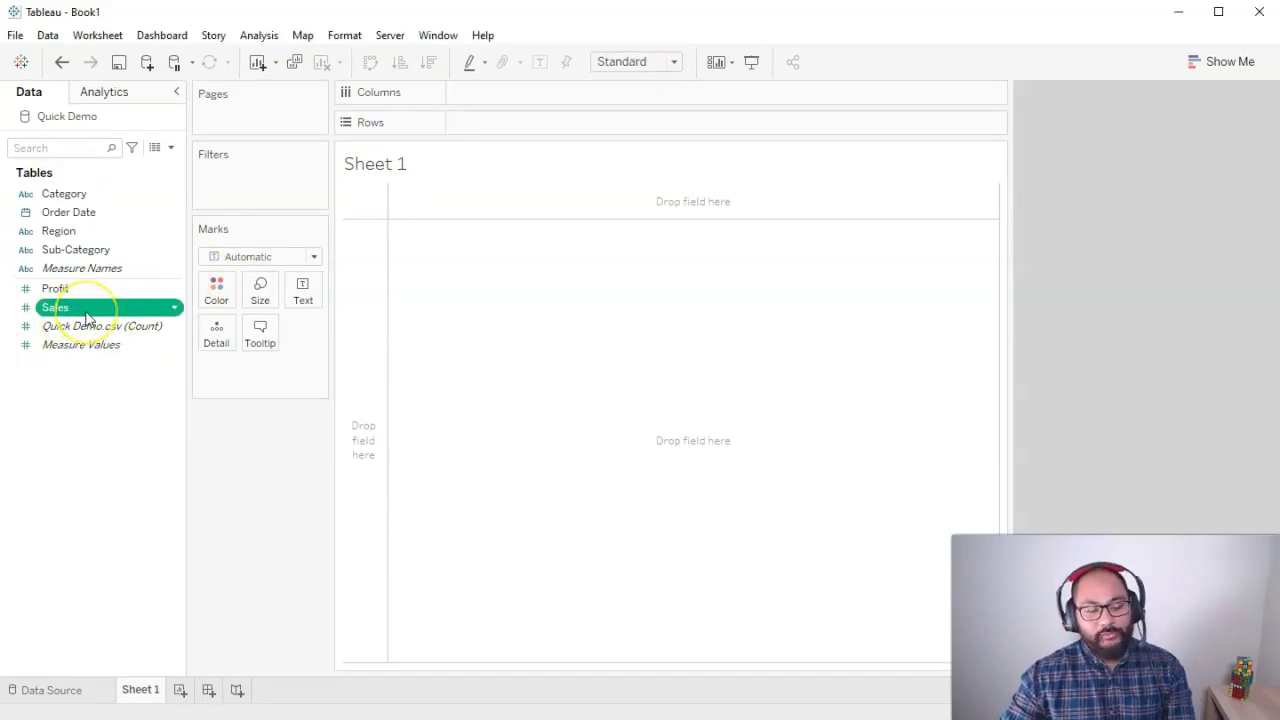
Step: Put SUM(Sales) on Rows and confirm the single bar totals 205,333
double_click(108, 312)
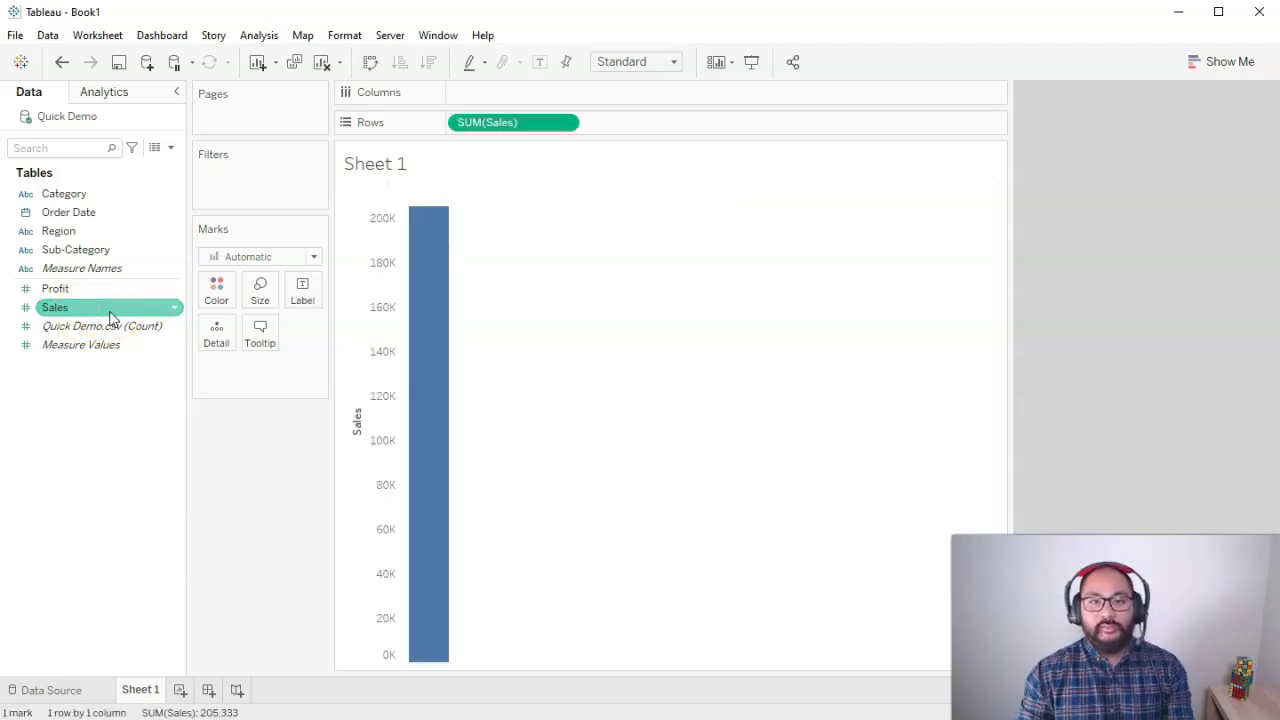
click(412, 262)
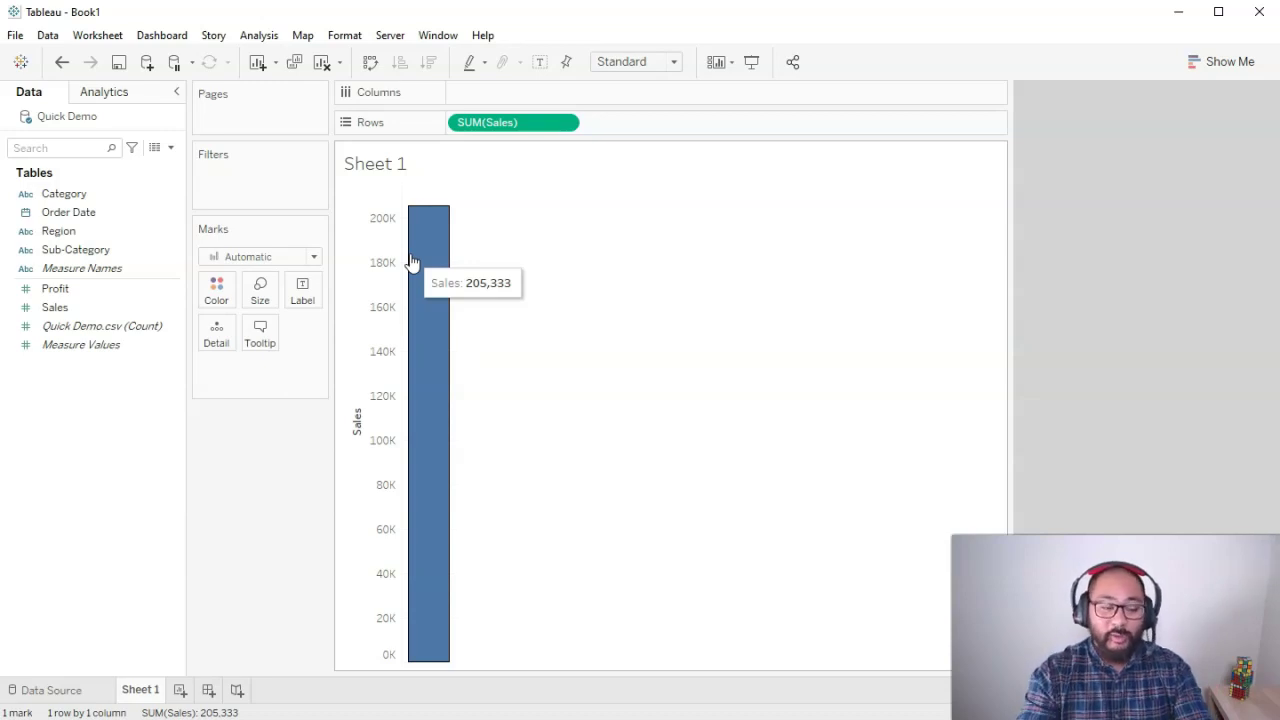
click(434, 236)
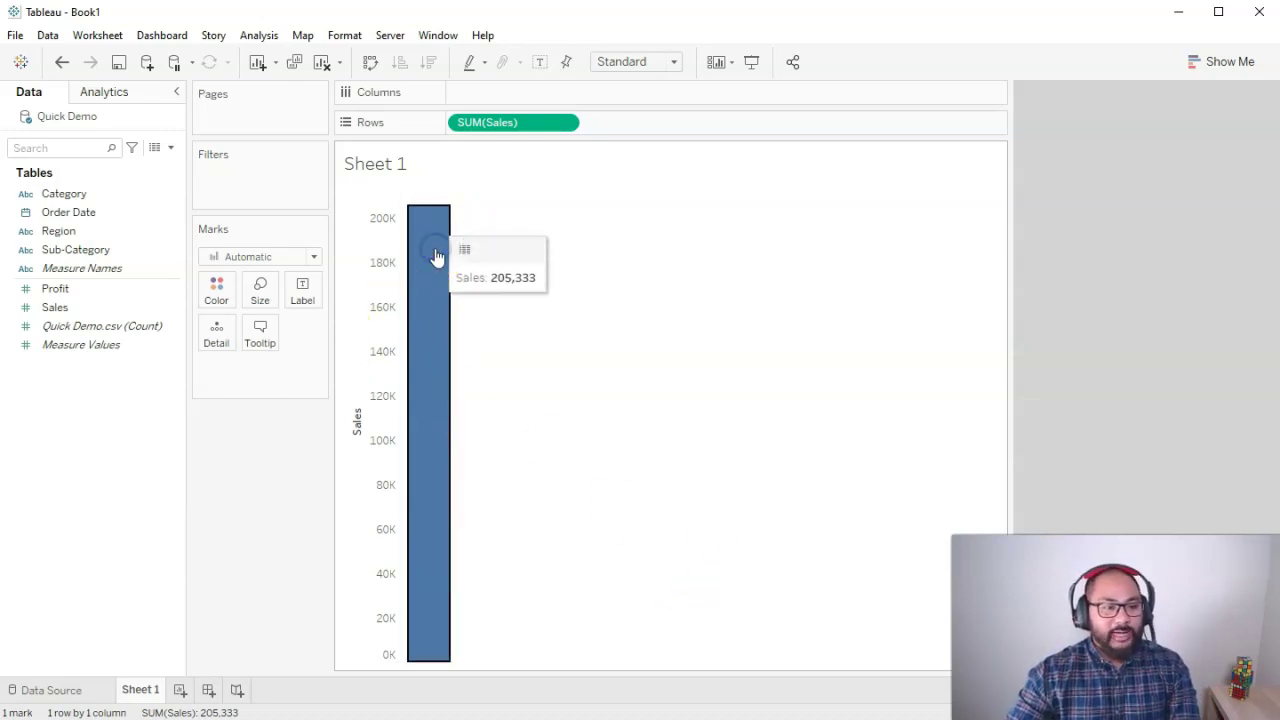
click(553, 402)
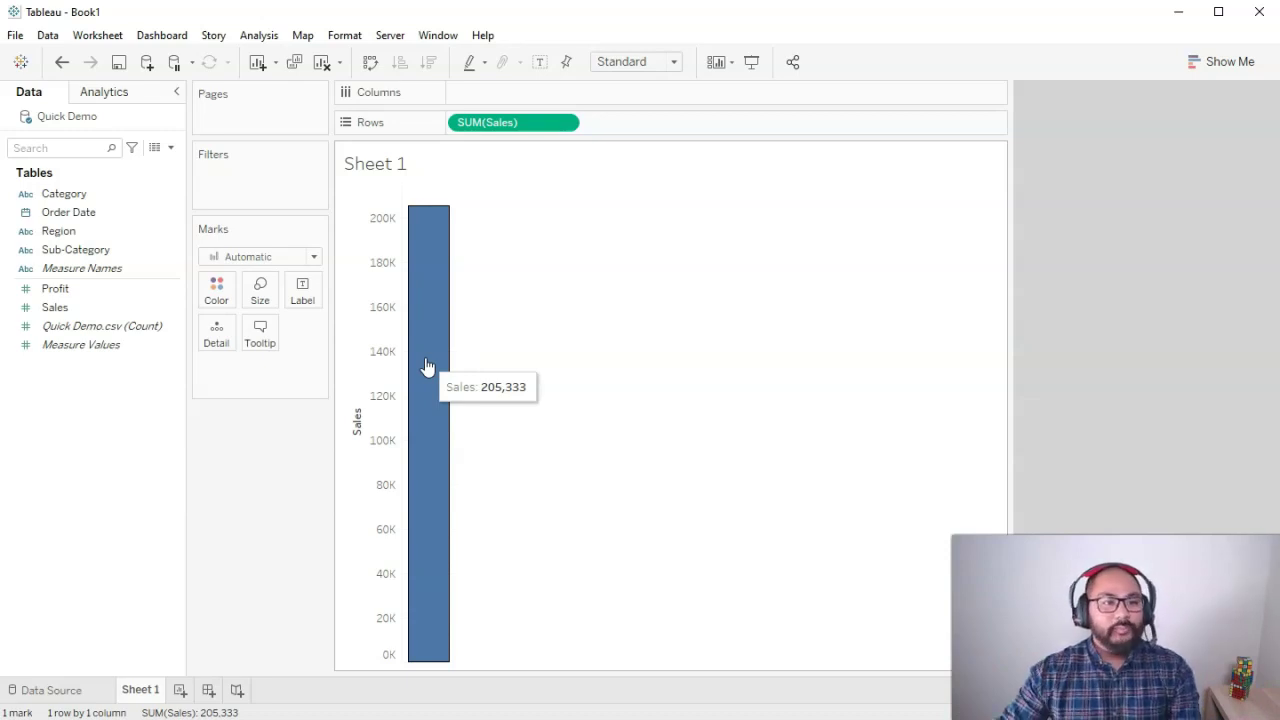
click(57, 192)
Step: Add Category to Columns, splitting Sales into Furniture, Office Supplies and Technology bars
ctrl+click(90, 216)
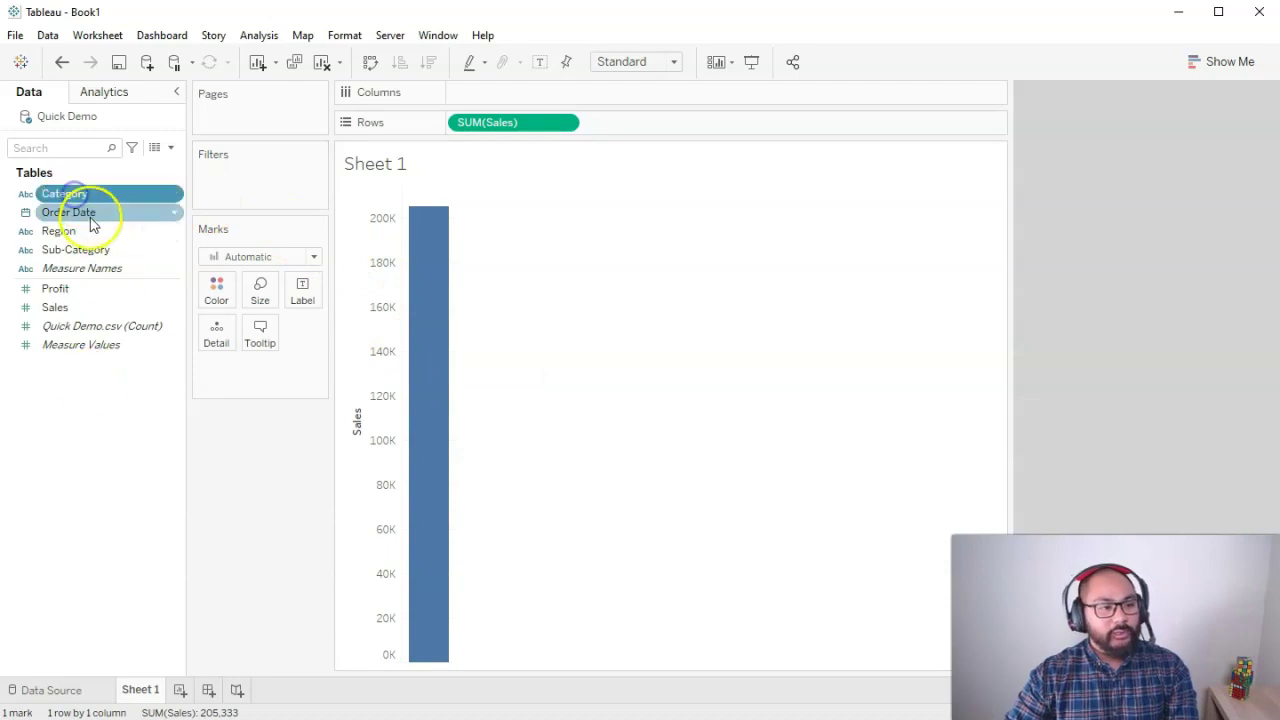
double_click(90, 200)
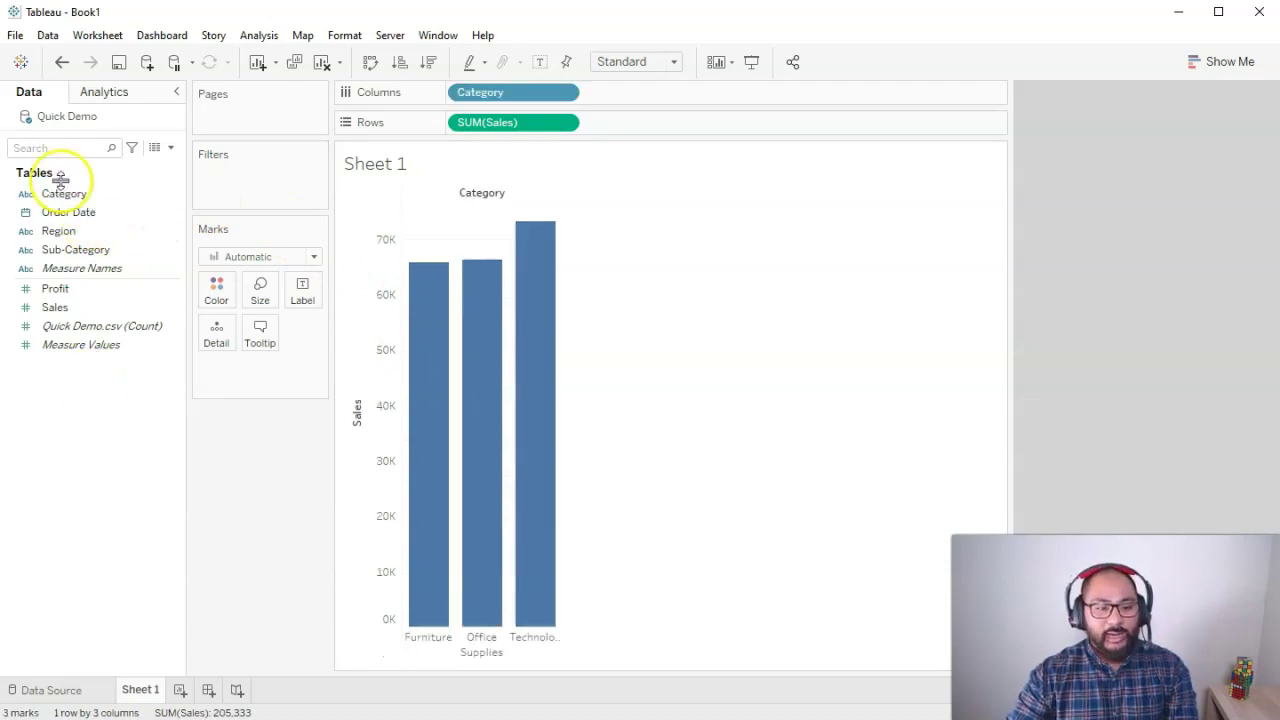
mouse_move(429, 320)
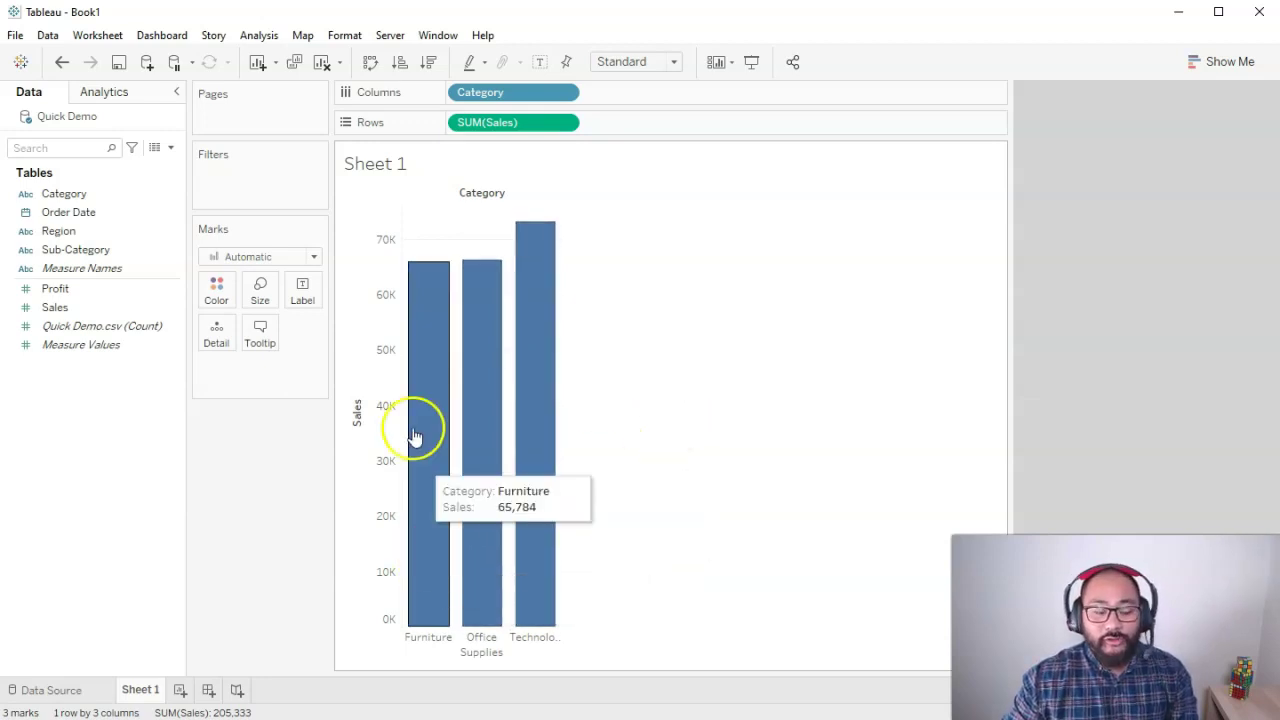
Step: Add Sub-Category to Columns for 17 sales bars and set the view fit to Entire View
click(127, 268)
click(112, 251)
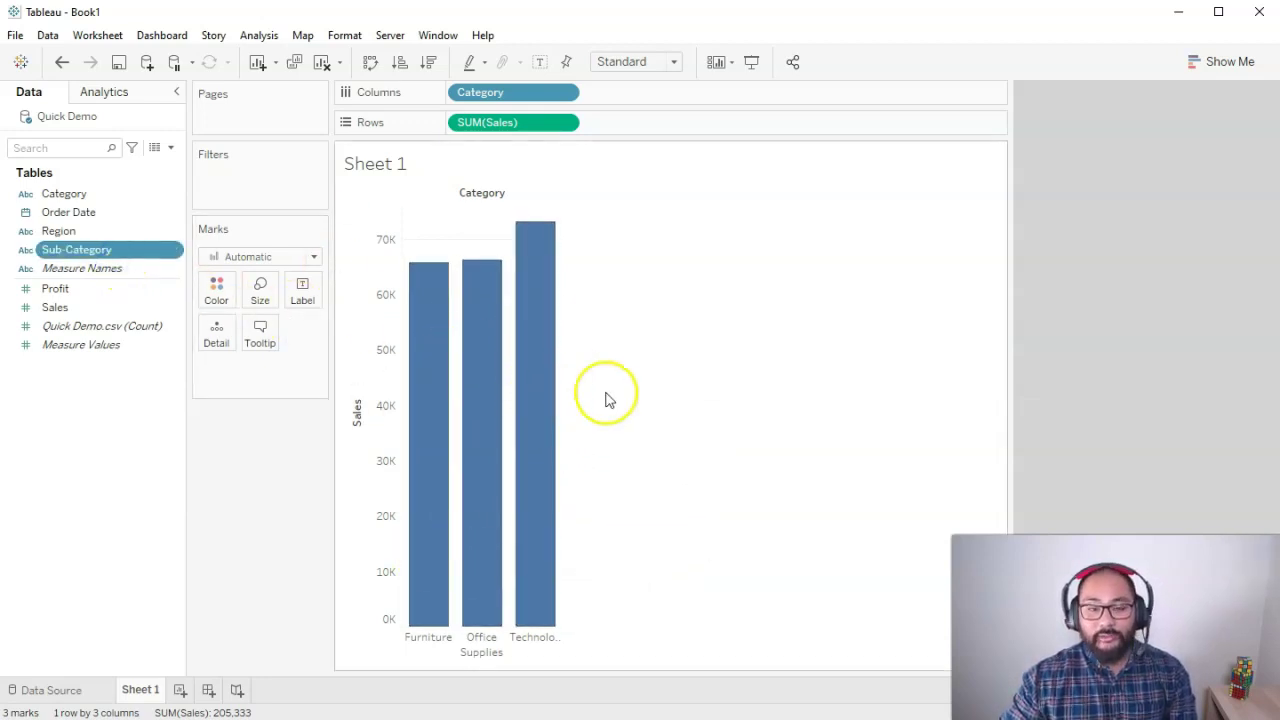
drag(263, 237, 113, 255)
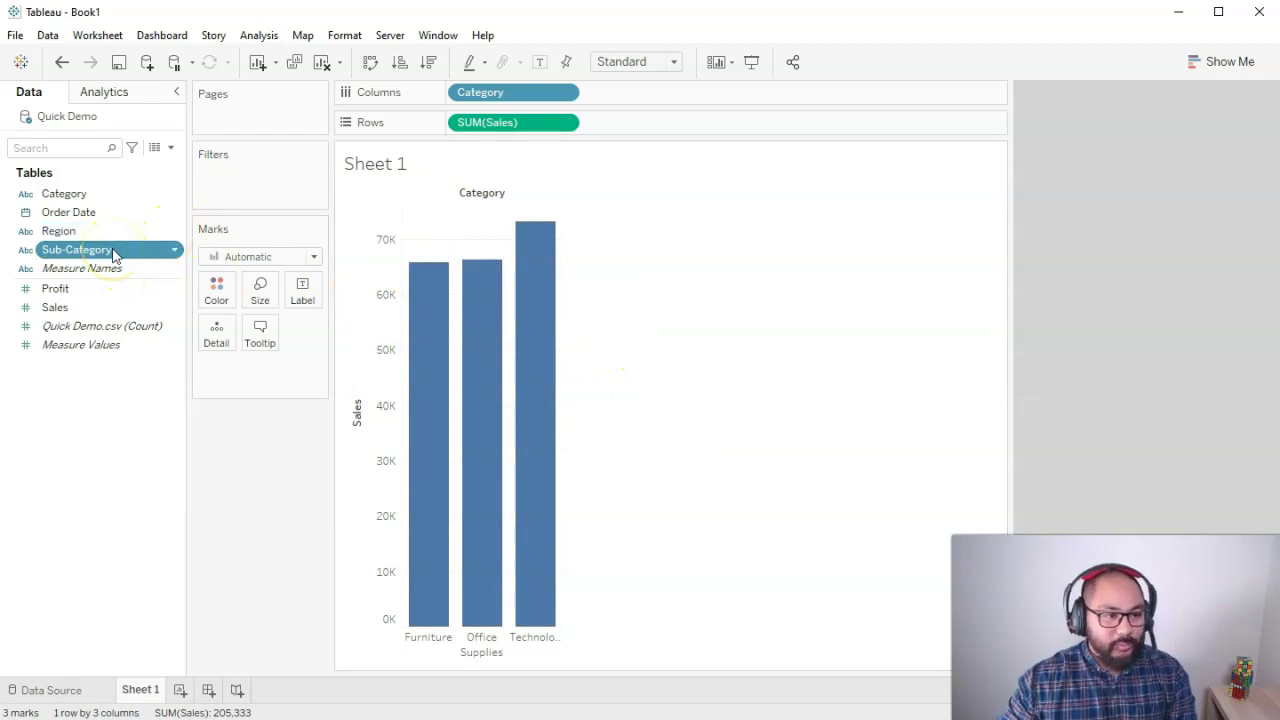
double_click(113, 251)
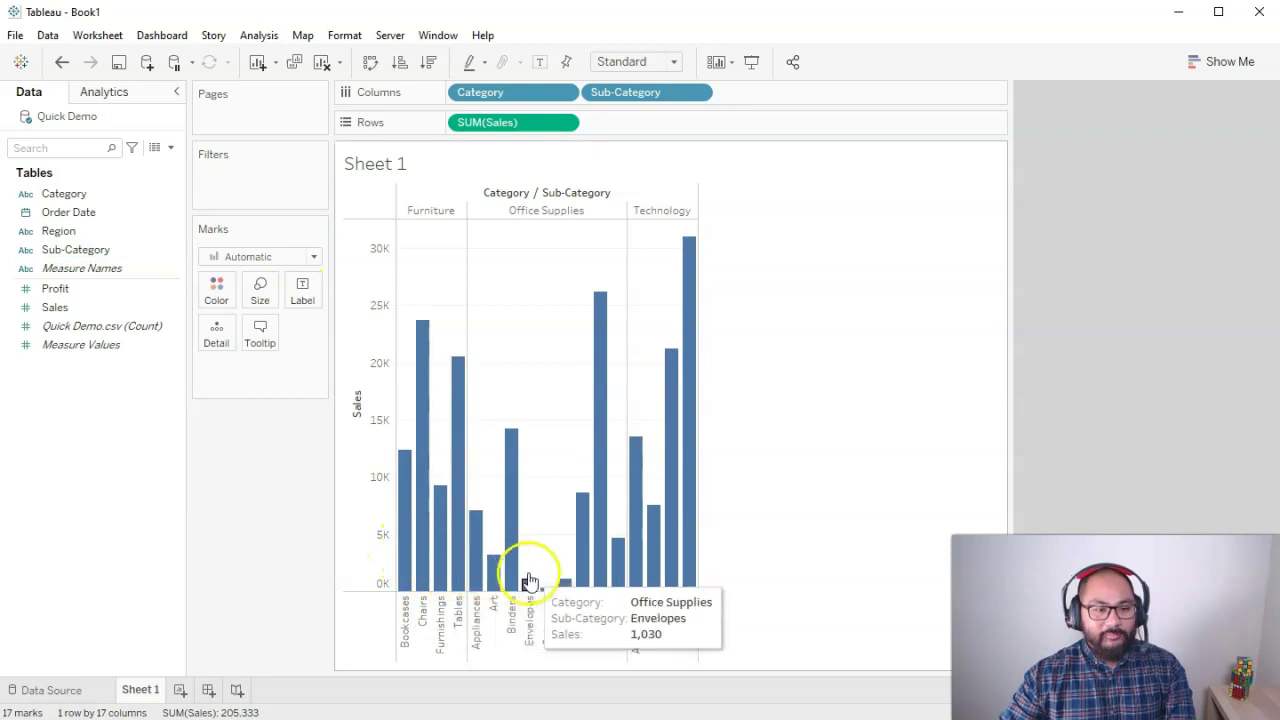
click(675, 62)
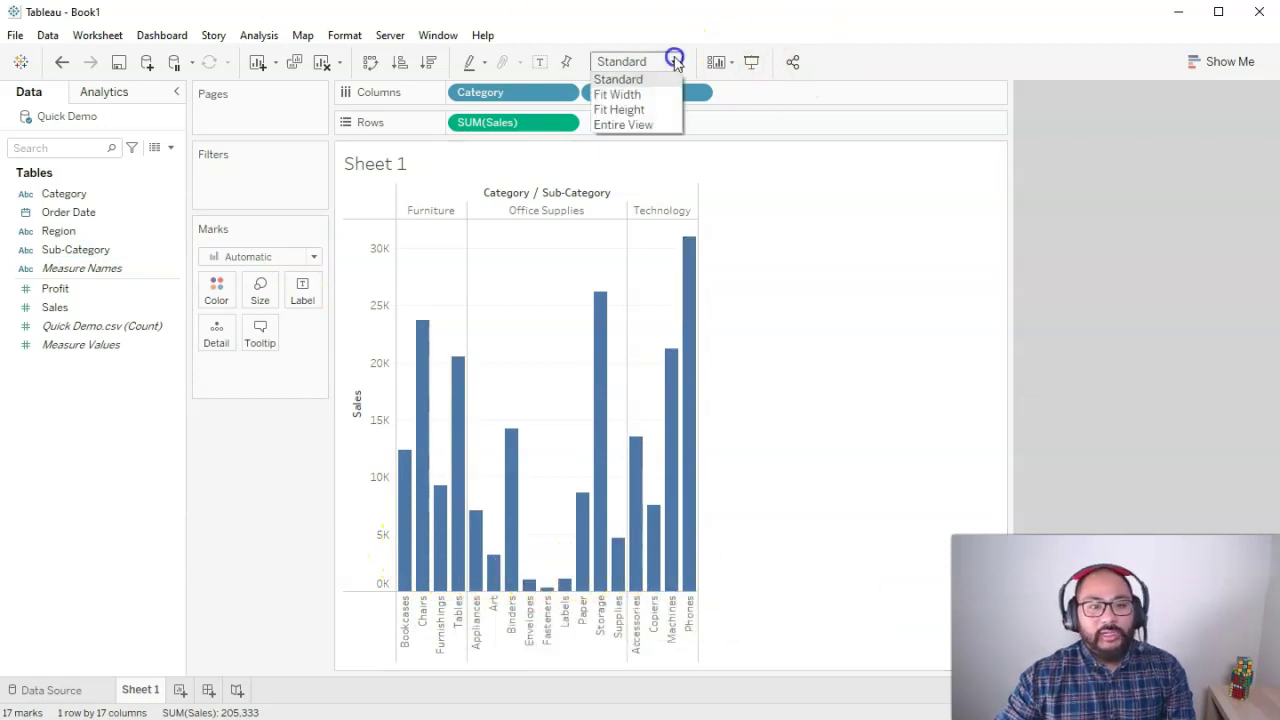
click(660, 125)
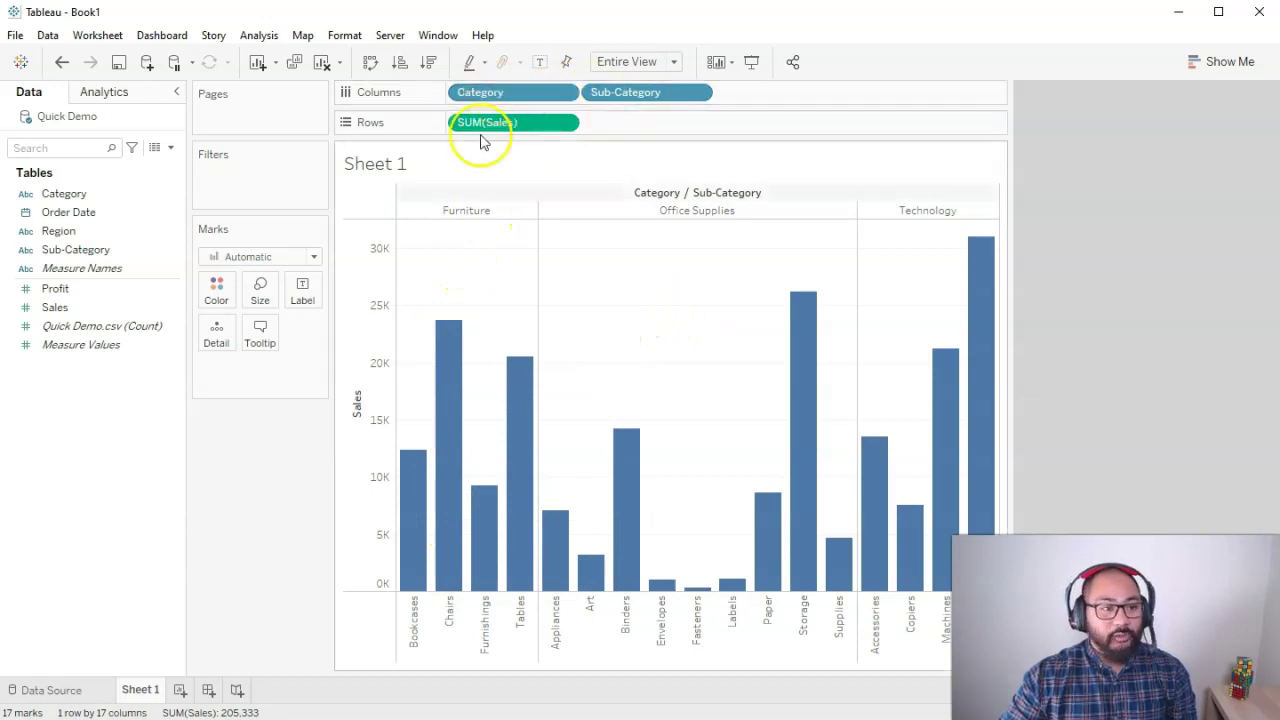
Step: Drag Category onto Color on the Marks card to shade the bars by category
click(64, 194)
drag(64, 197, 218, 291)
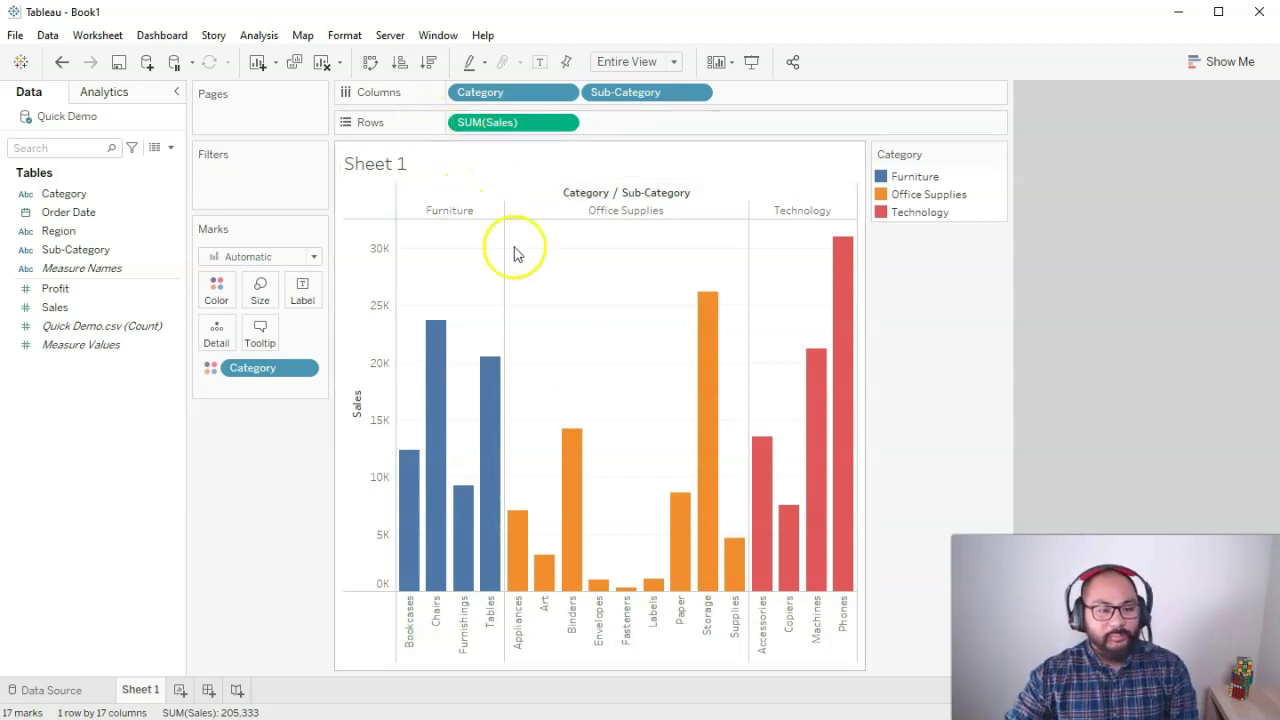
click(460, 625)
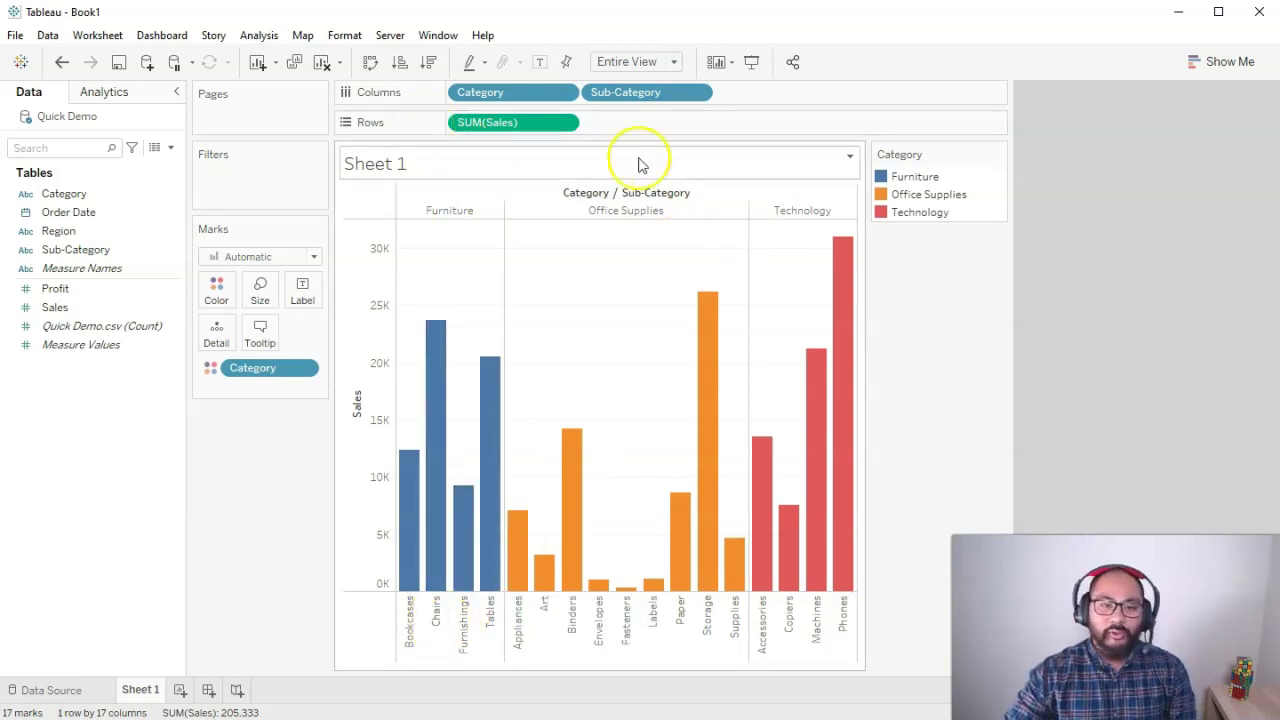
mouse_move(420, 577)
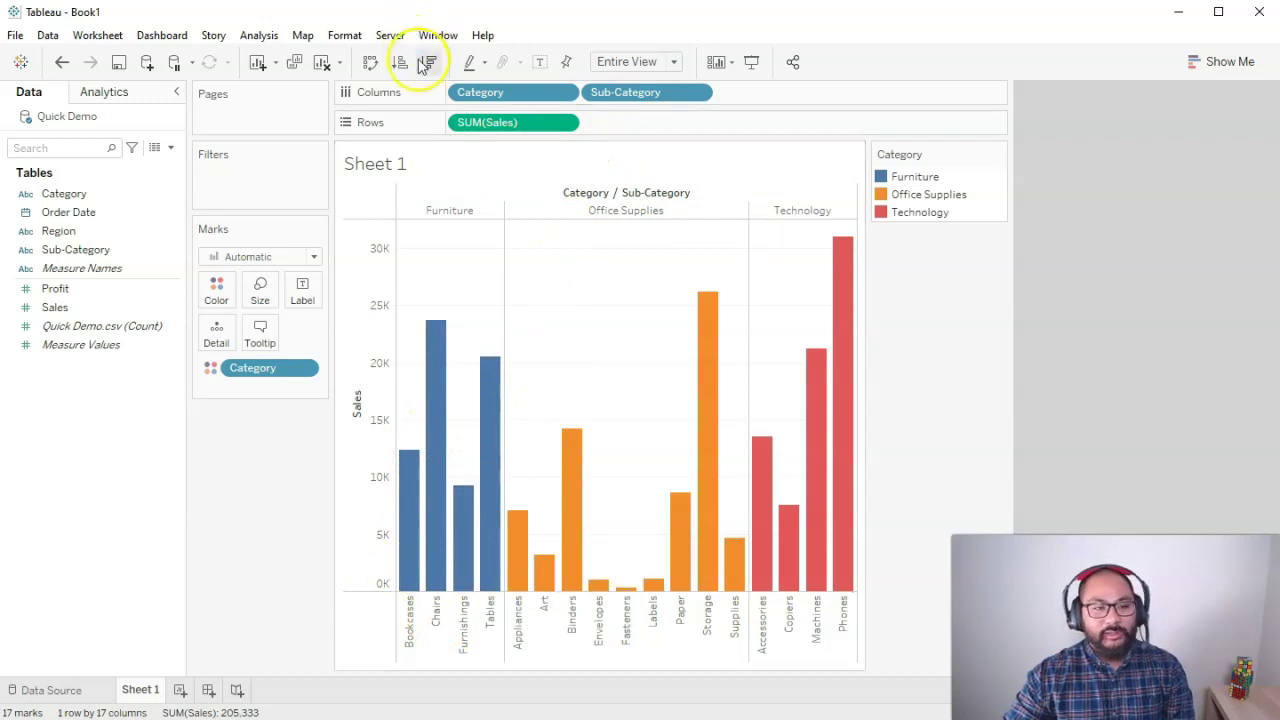
drag(489, 92, 760, 94)
mouse_move(797, 457)
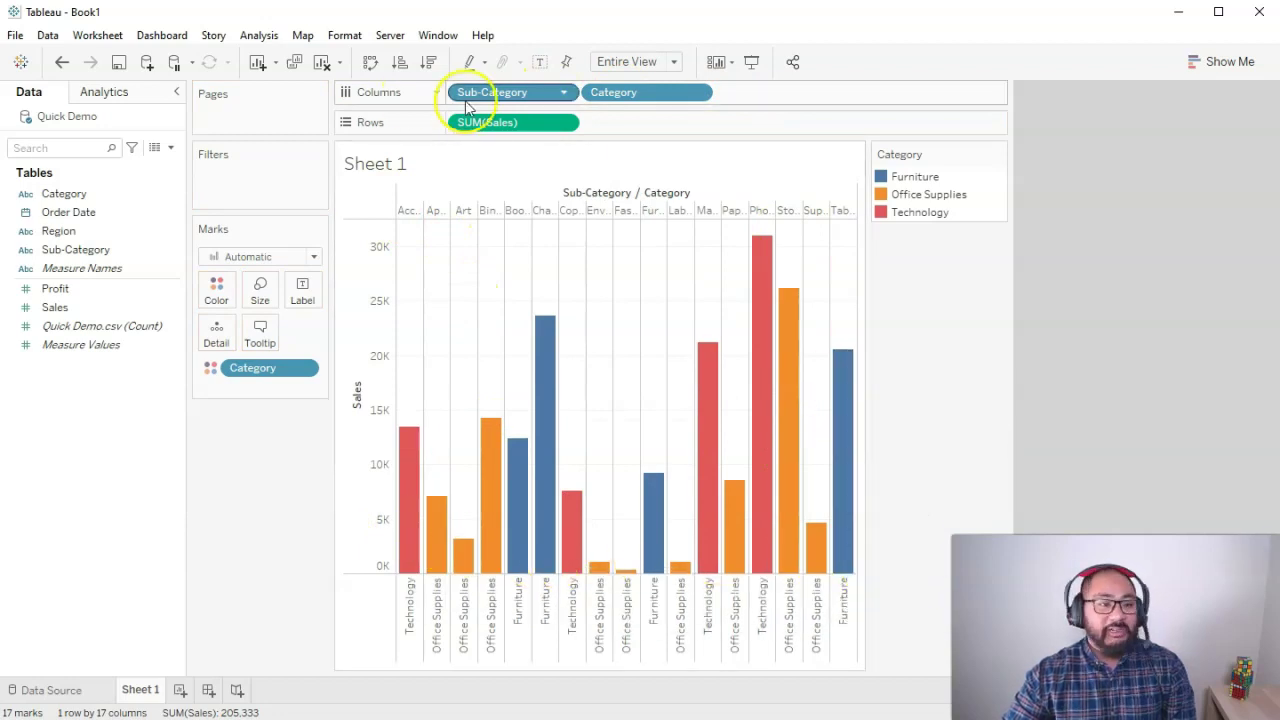
drag(476, 93, 906, 94)
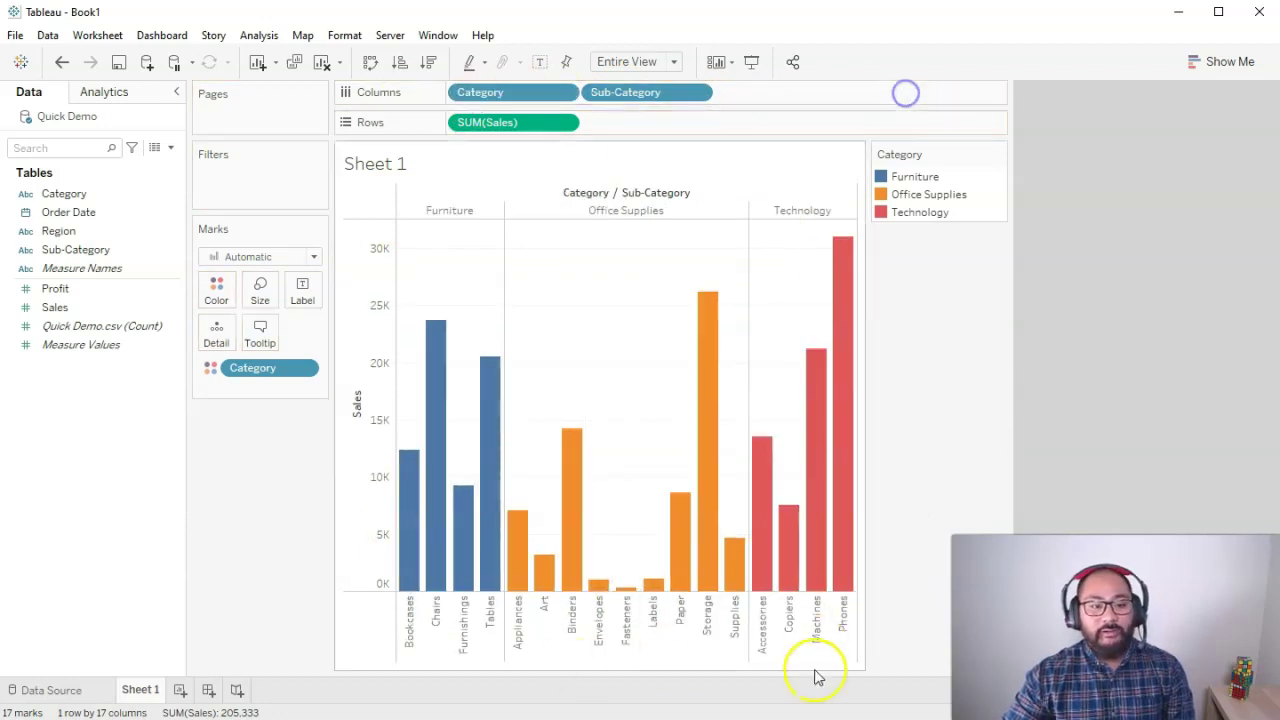
click(672, 322)
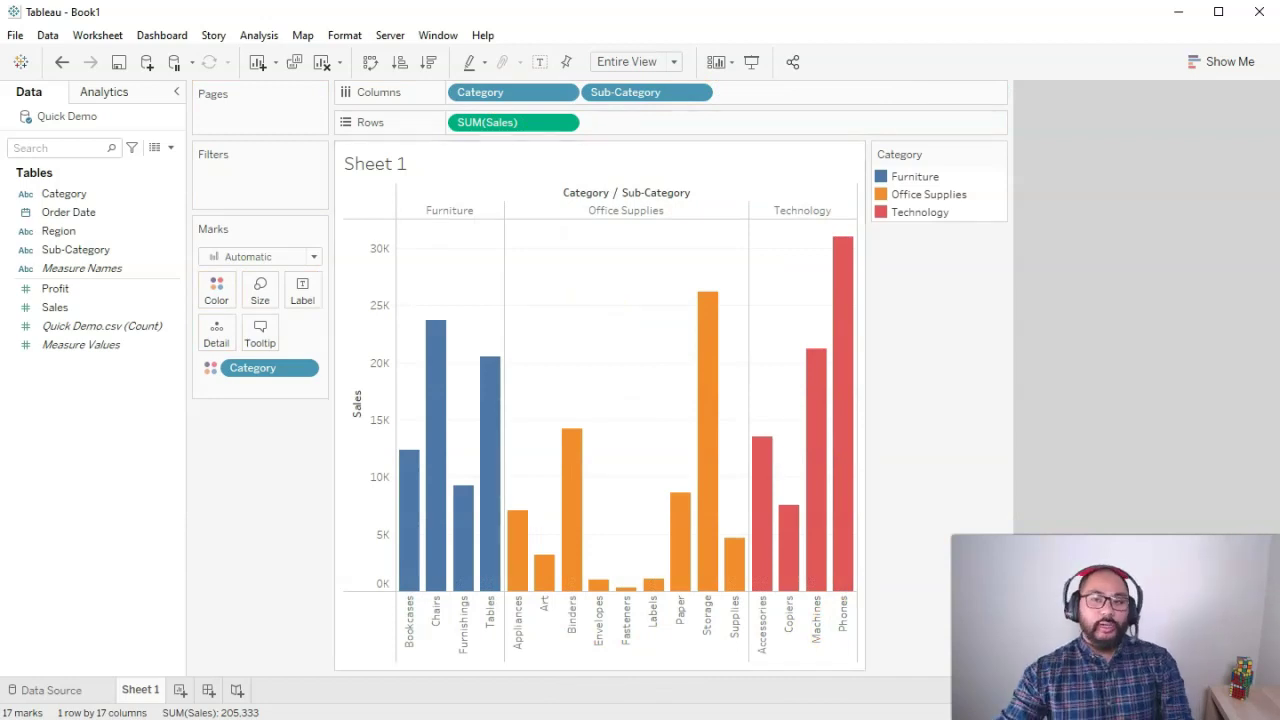
Step: Try Show Me's packed bubbles, treemap, stacked bars, pie and highlight table, then choose text table
click(1240, 62)
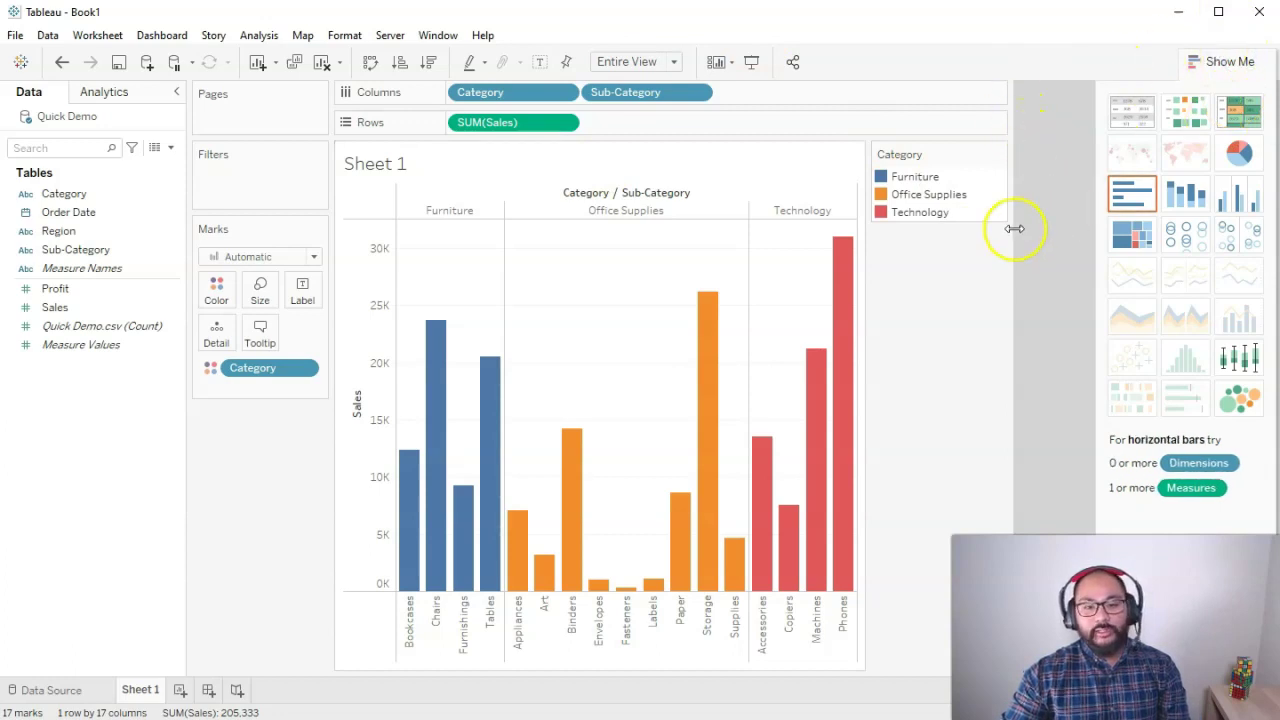
click(1240, 400)
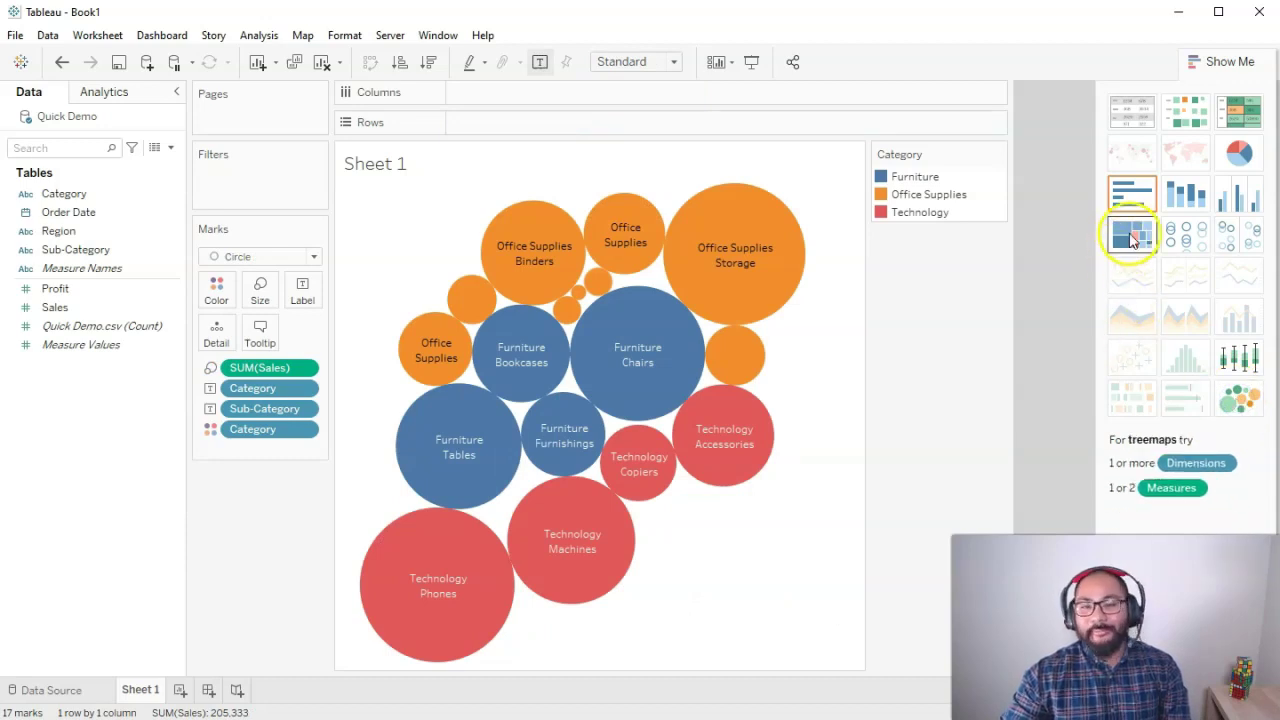
click(1133, 237)
click(1180, 245)
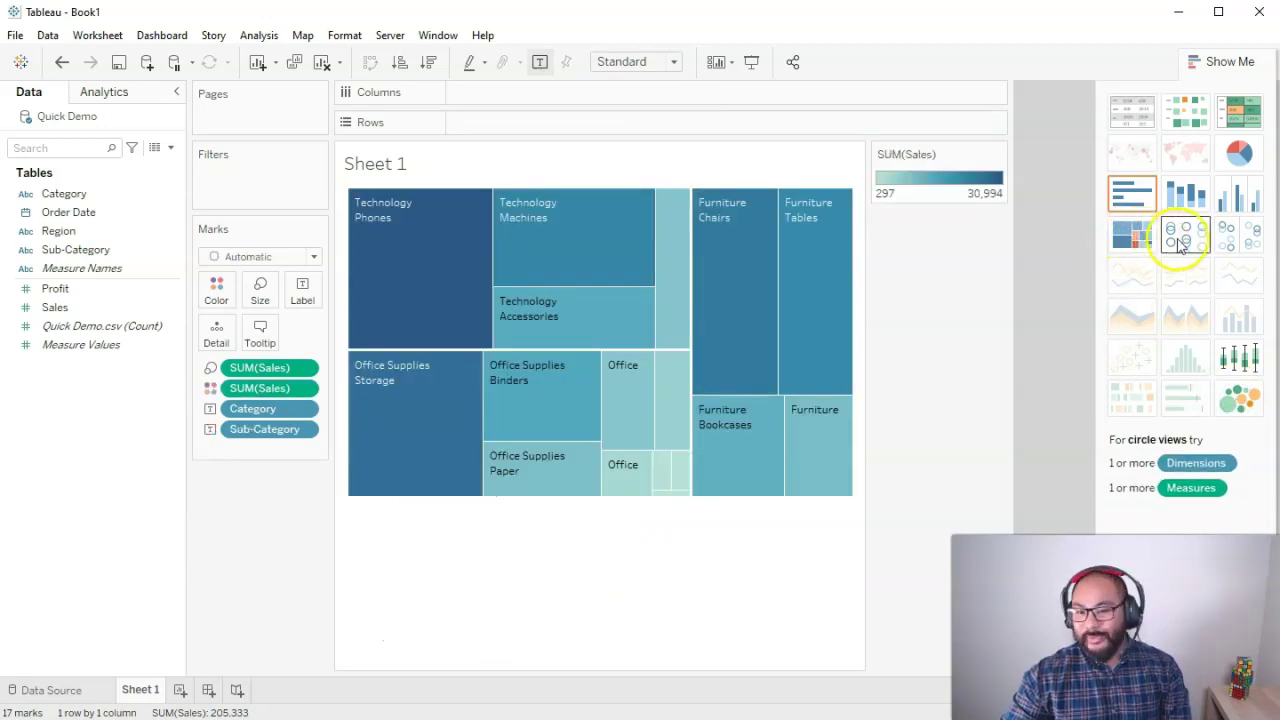
click(1186, 196)
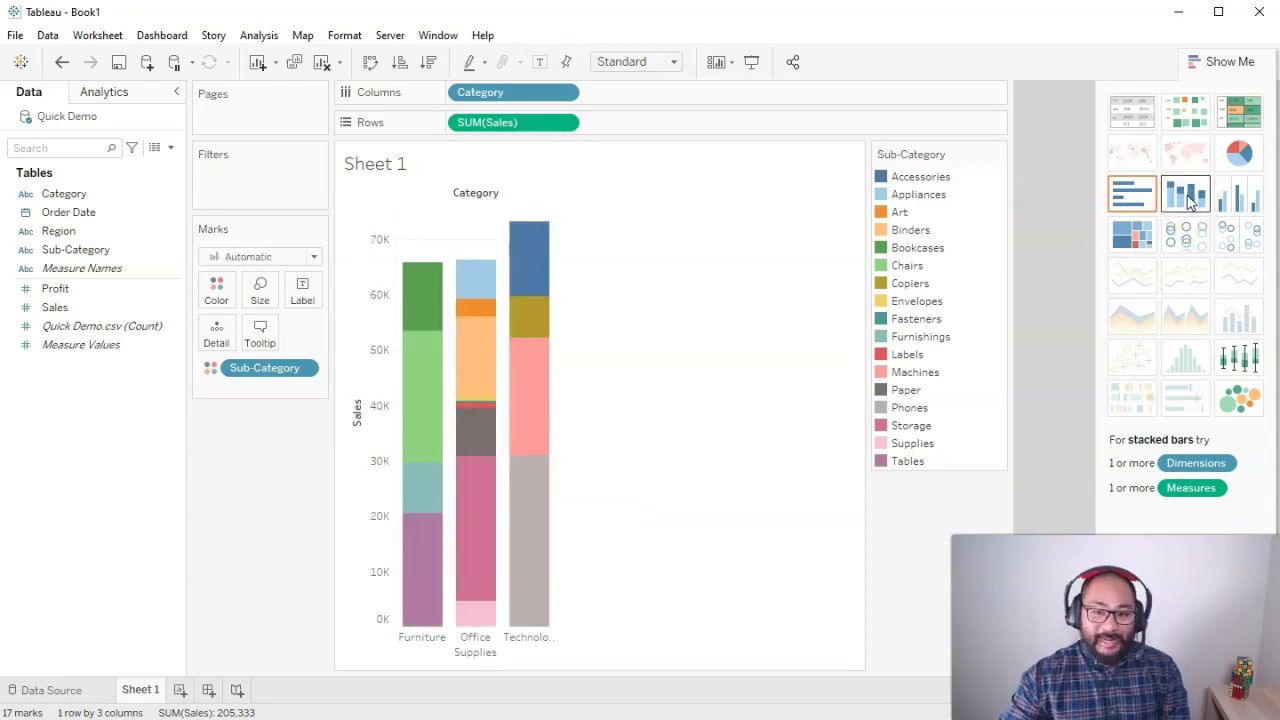
click(1236, 195)
click(1238, 170)
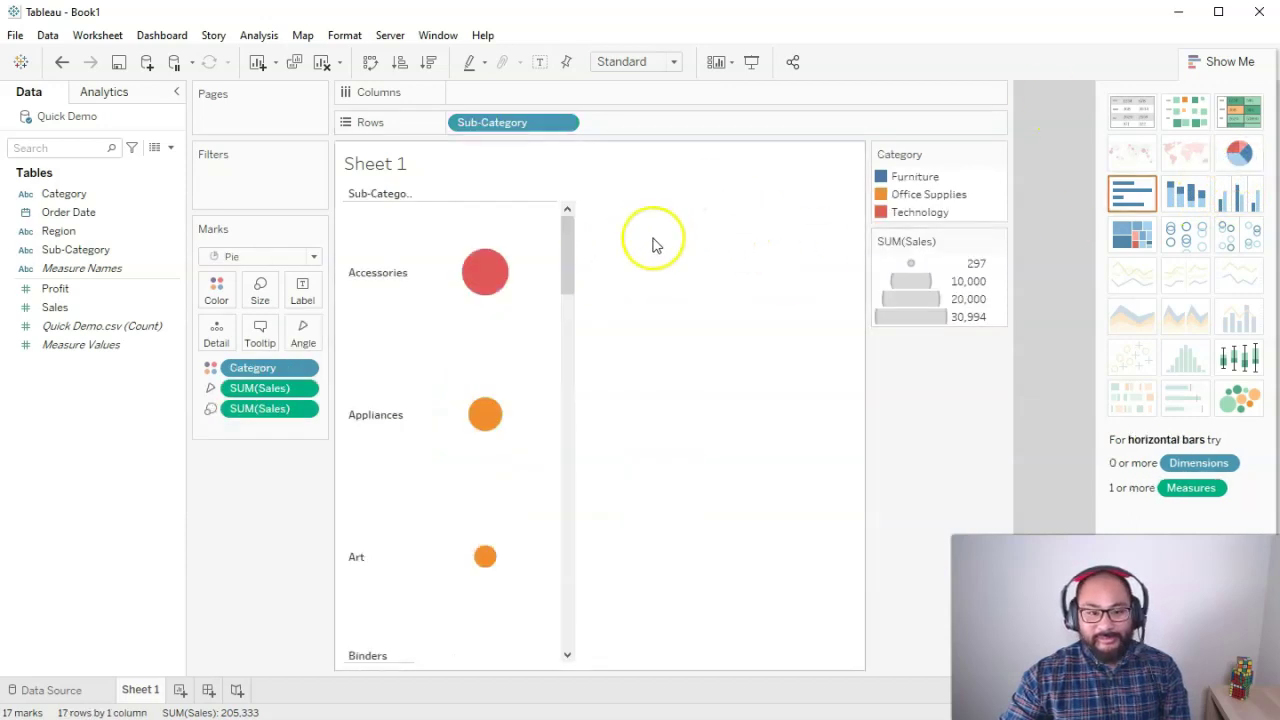
drag(560, 229, 555, 155)
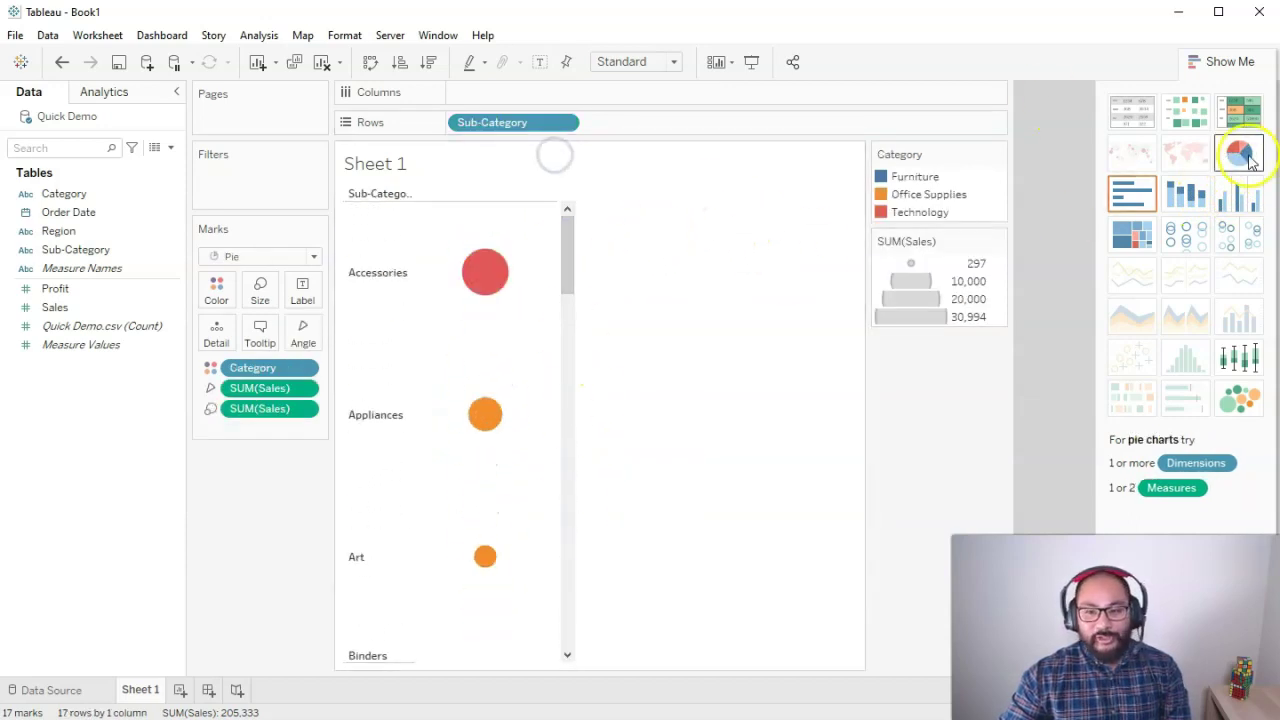
click(1234, 124)
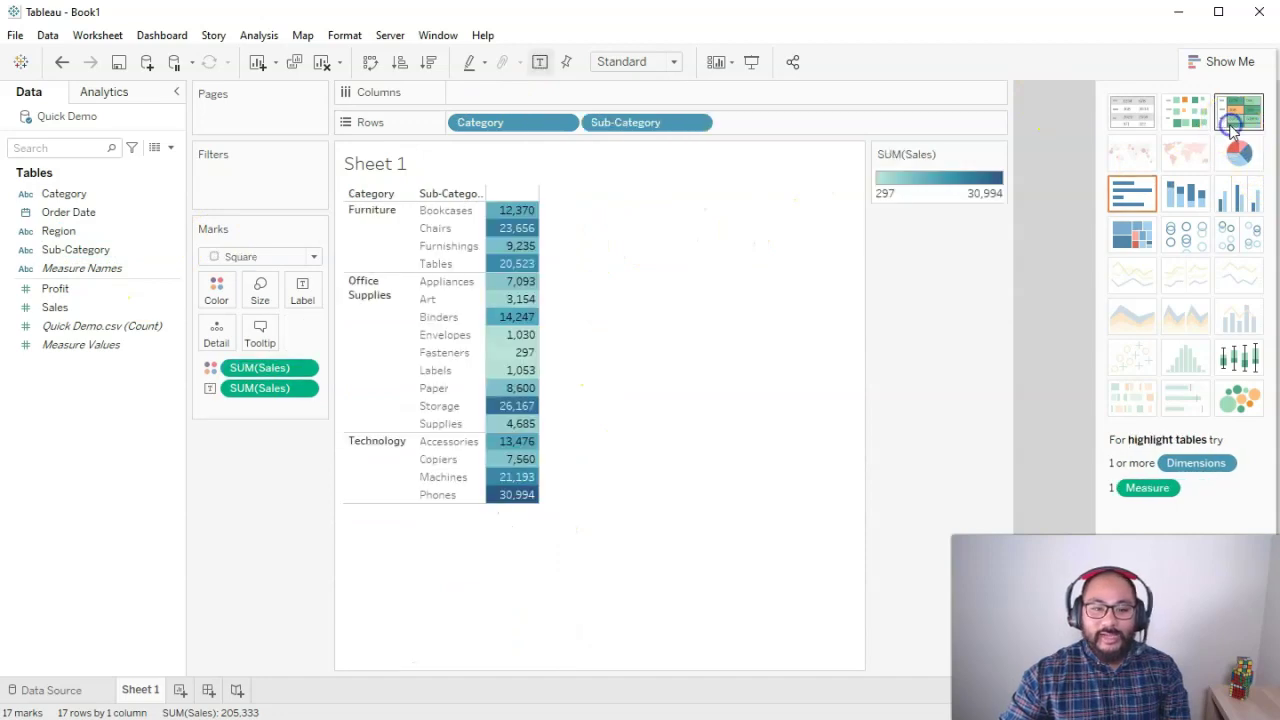
click(1186, 111)
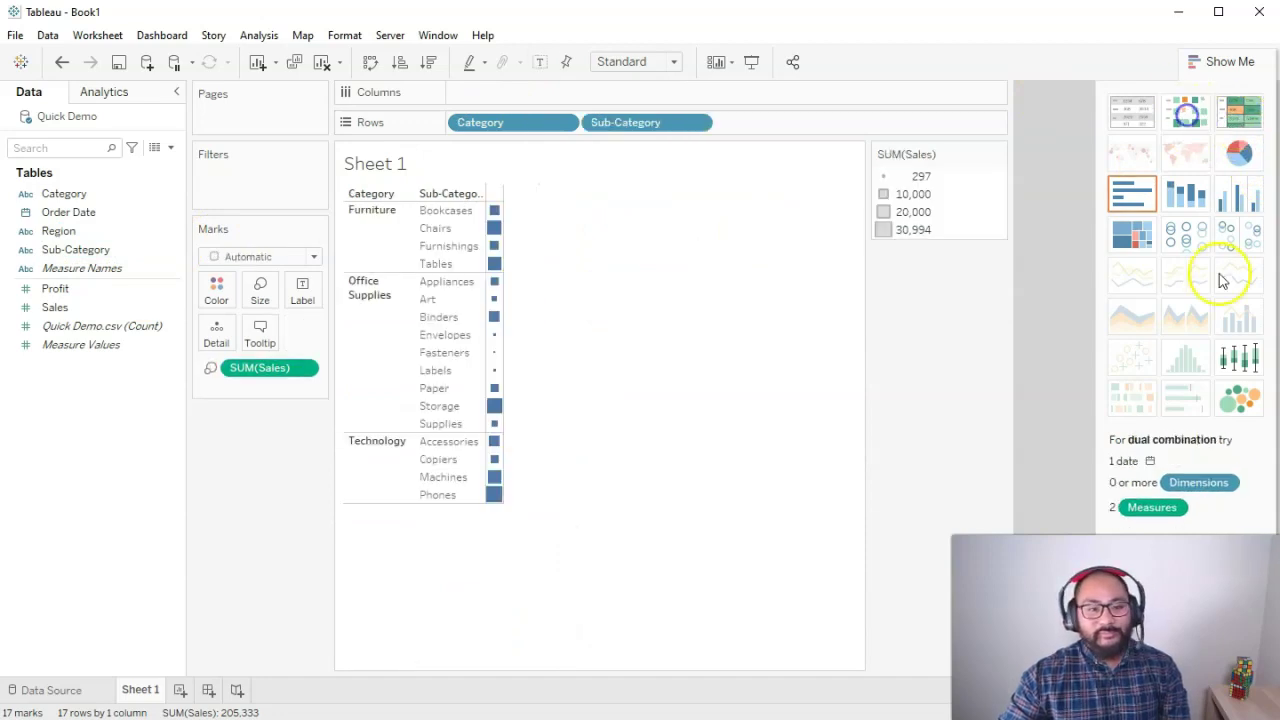
click(1131, 110)
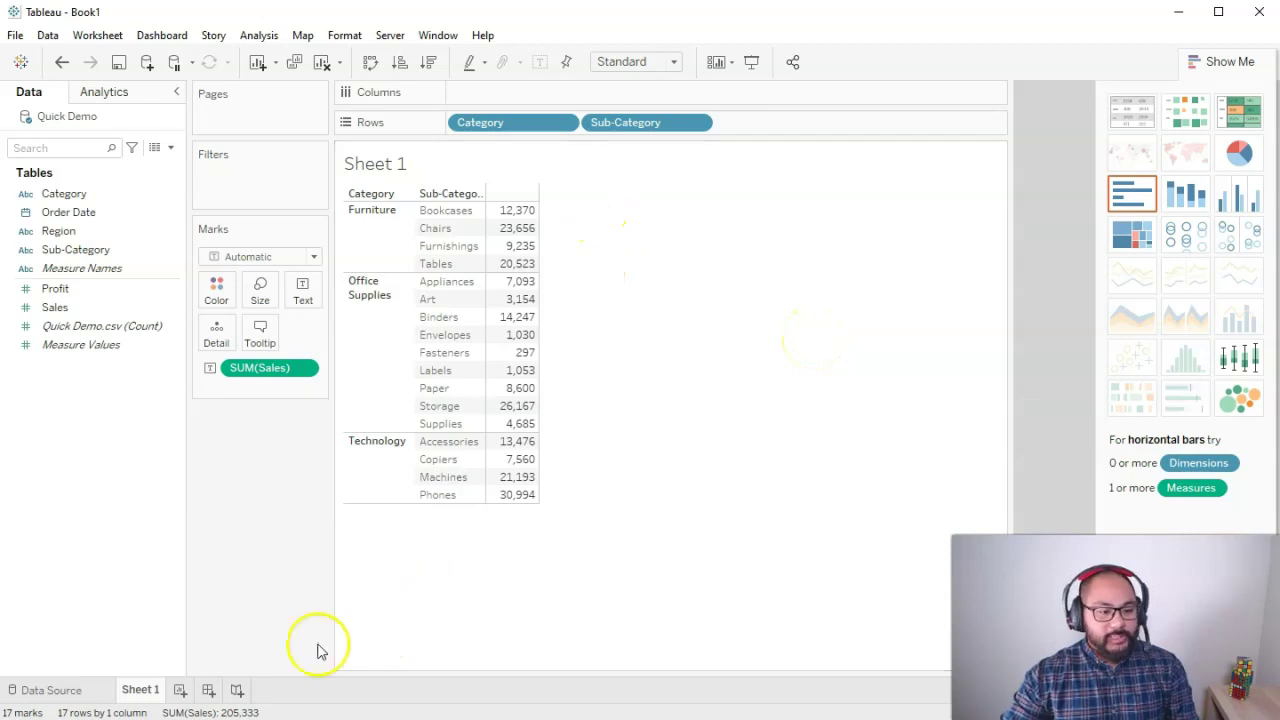
Step: Create Sheet 2 and place YEAR(Order Date) on Columns, showing 2017 to 2020
click(180, 690)
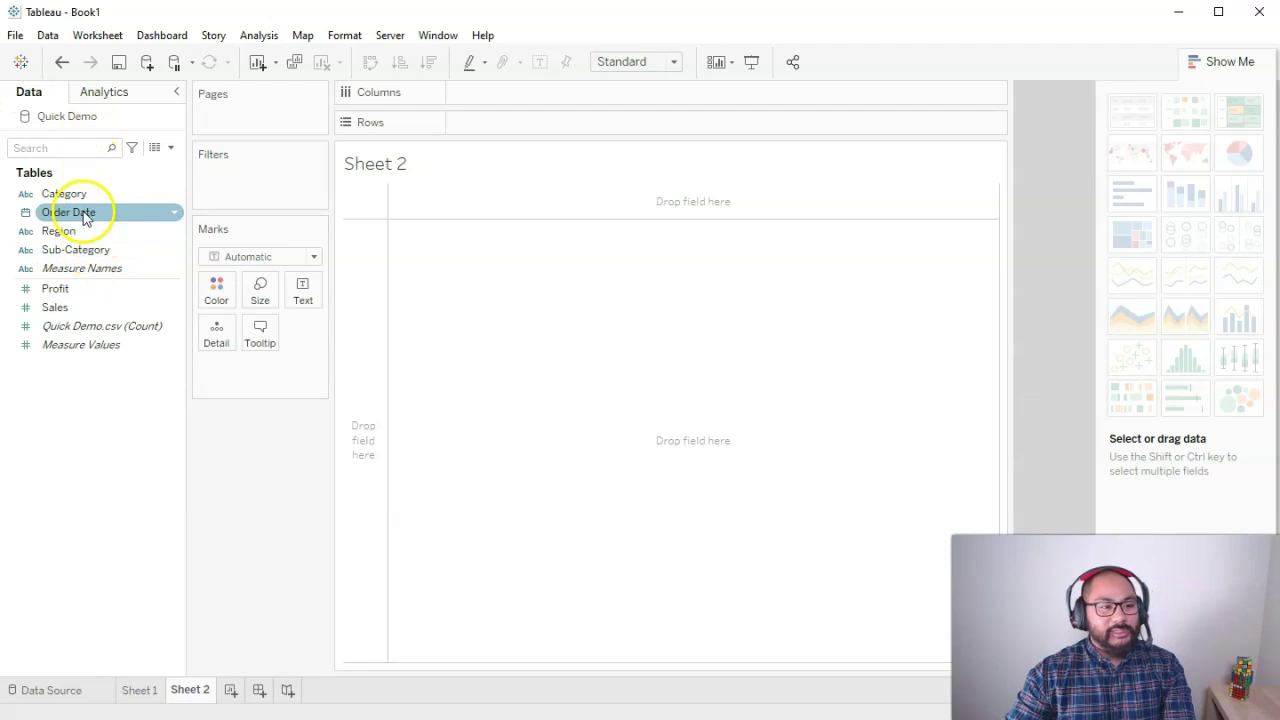
click(1245, 56)
click(88, 215)
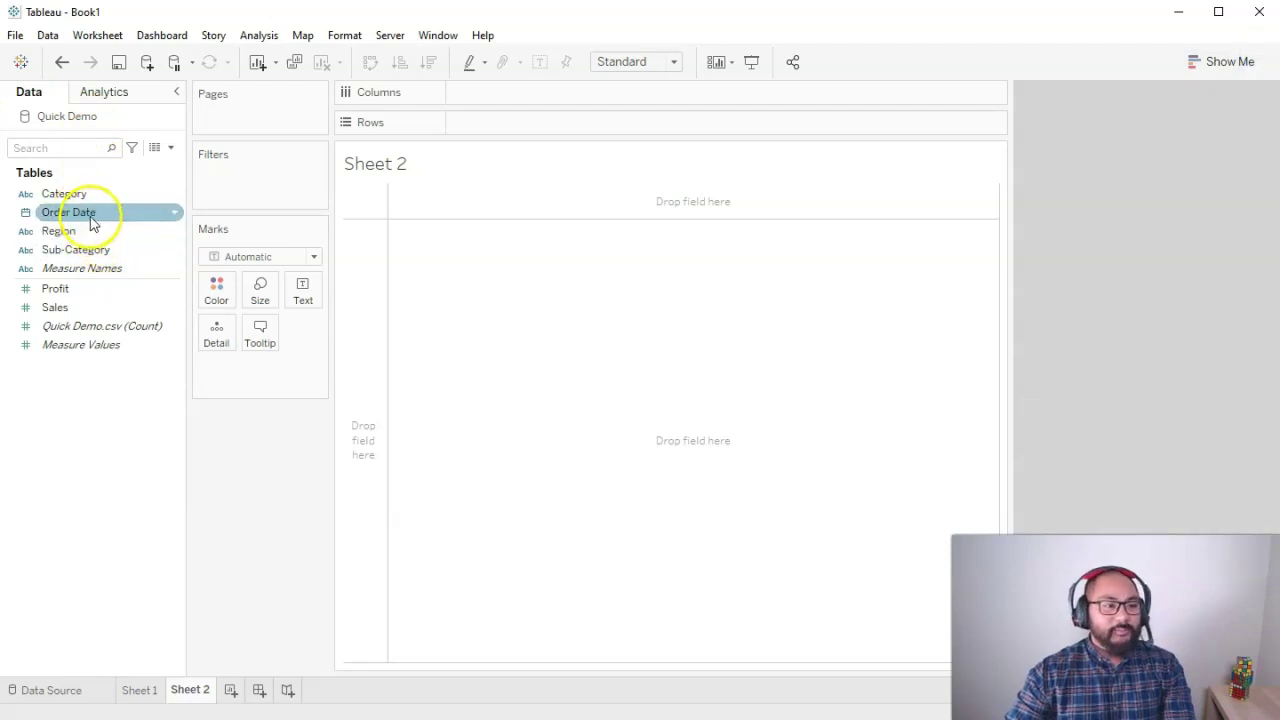
double_click(90, 222)
click(529, 104)
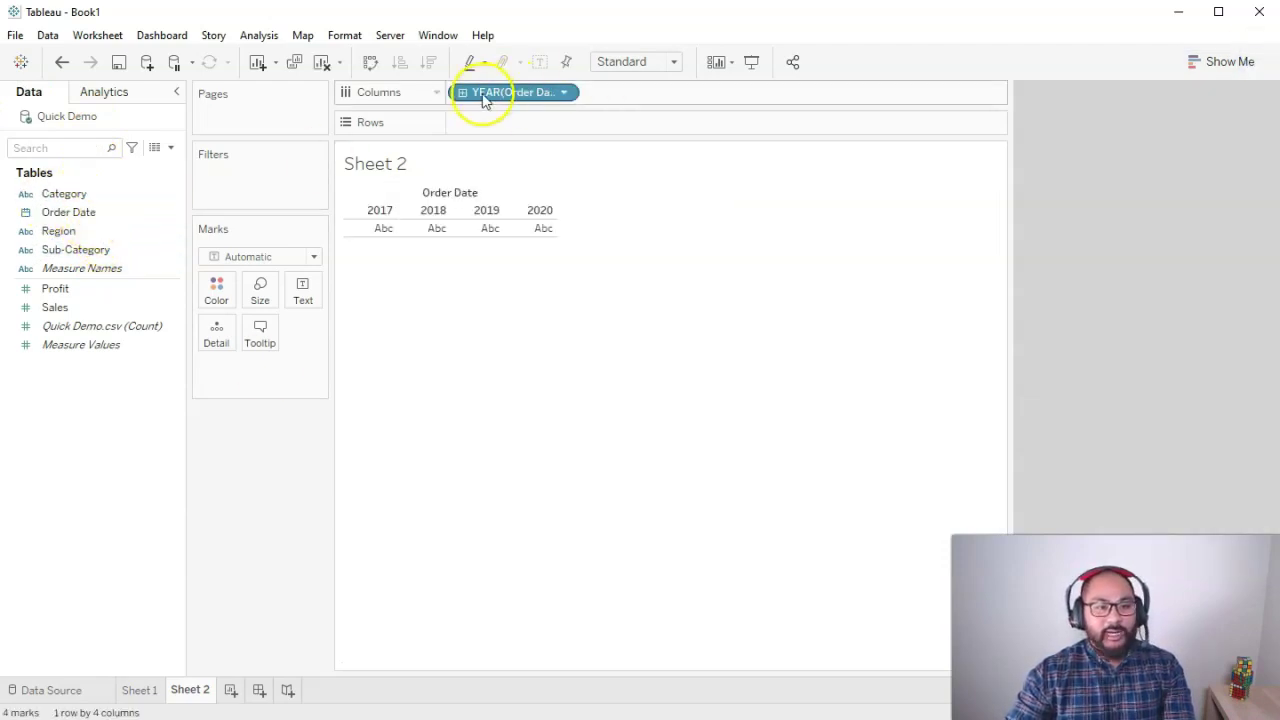
click(412, 392)
click(74, 290)
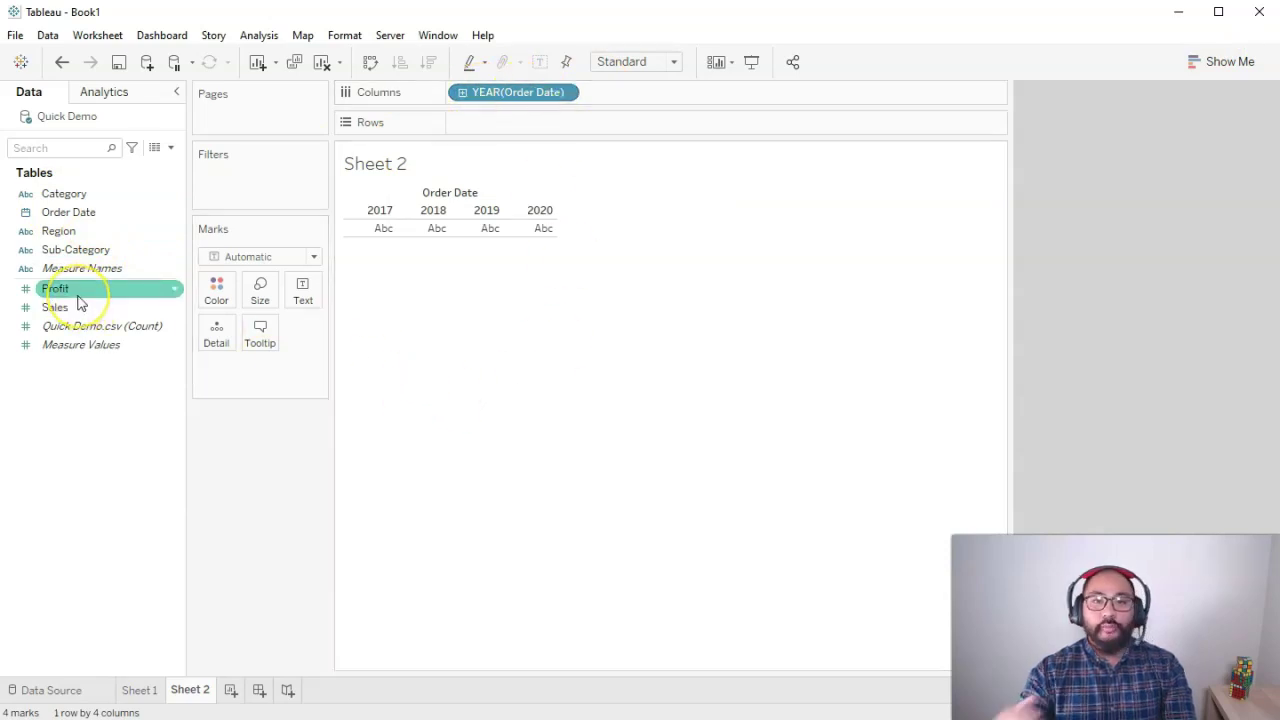
Step: Plot SUM(Profit) on Rows as a yearly Order Date line, peaking at 7,050 in 2019
click(82, 328)
click(86, 292)
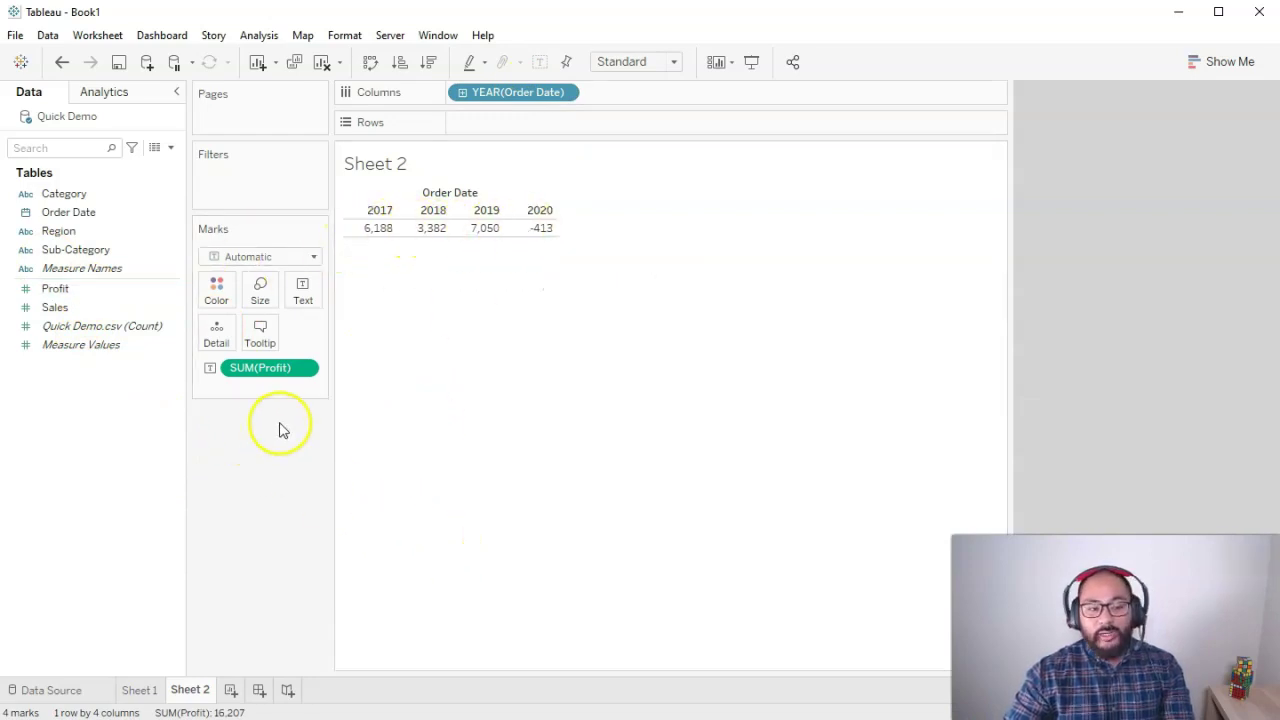
drag(260, 370, 510, 128)
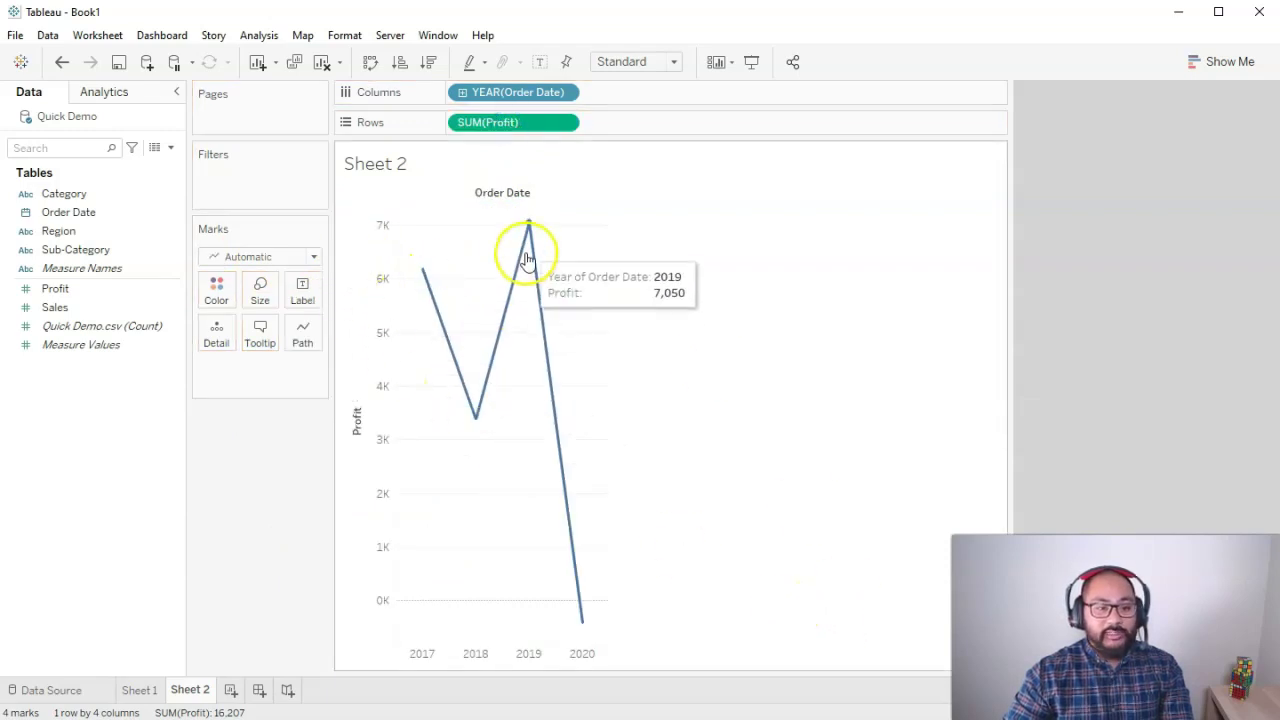
mouse_move(584, 624)
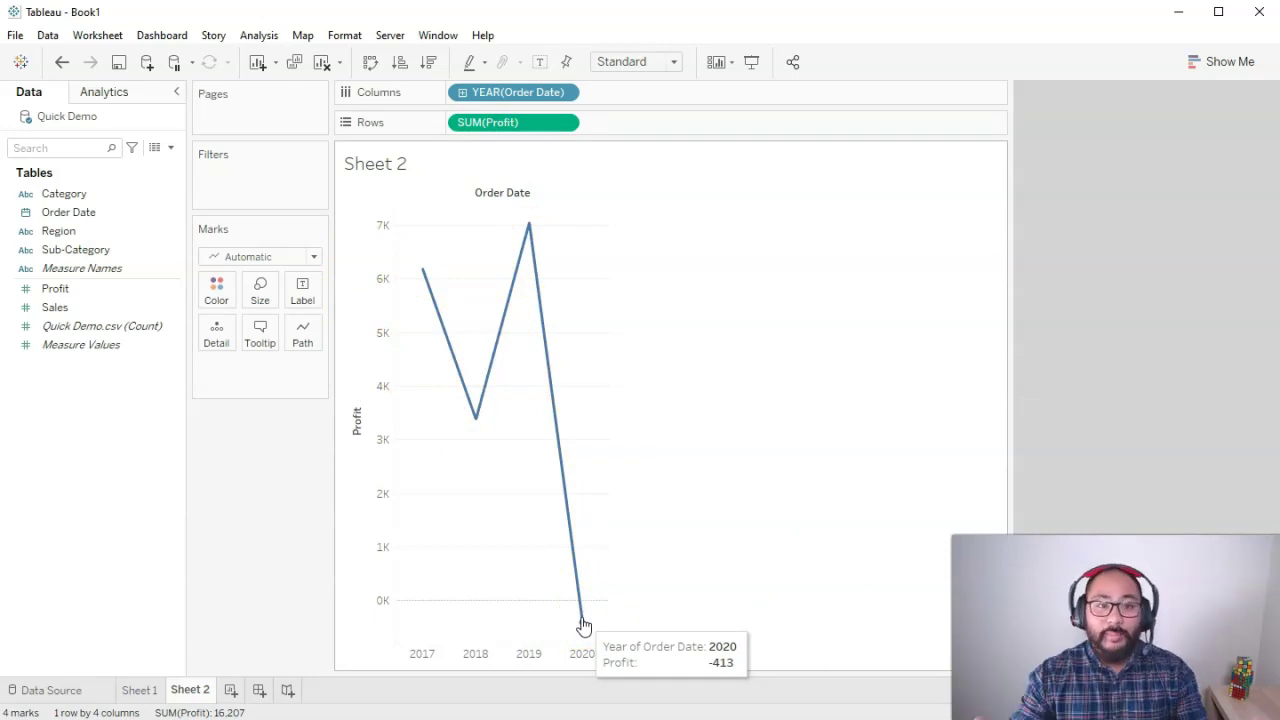
Step: Switch Order Date to continuous months and draw Profit as 48 monthly bars
right_click(480, 93)
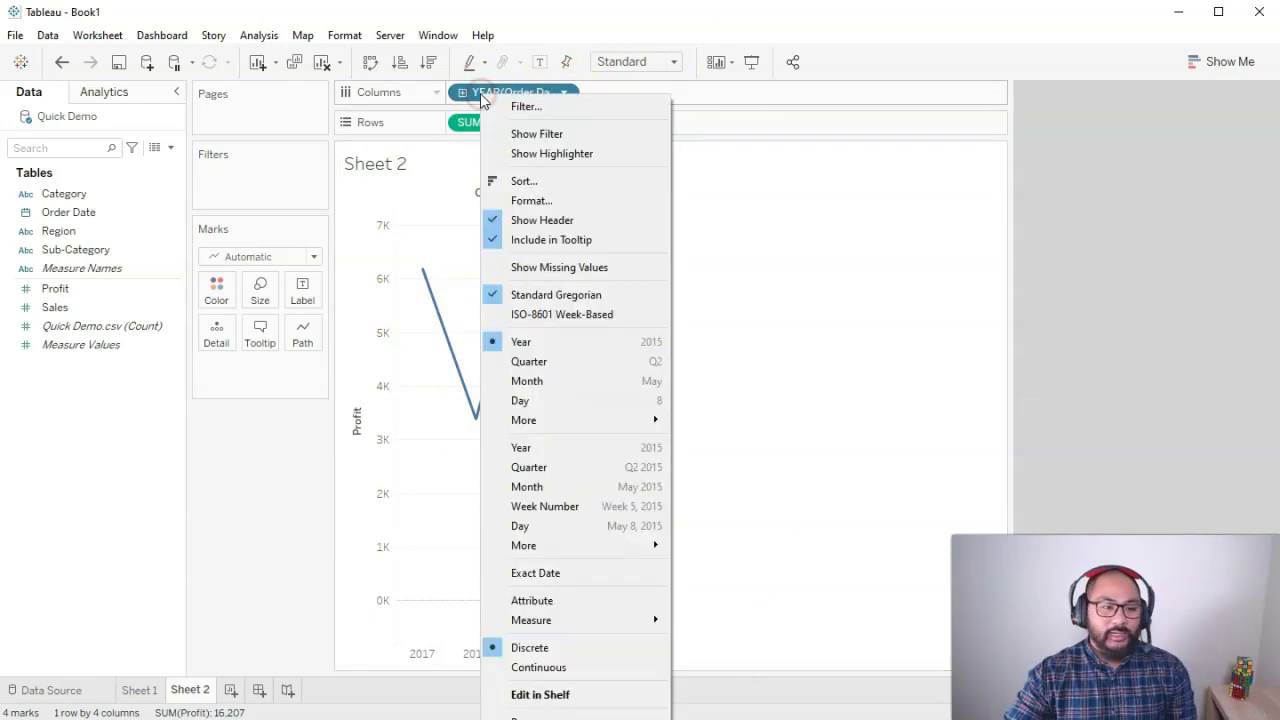
click(601, 487)
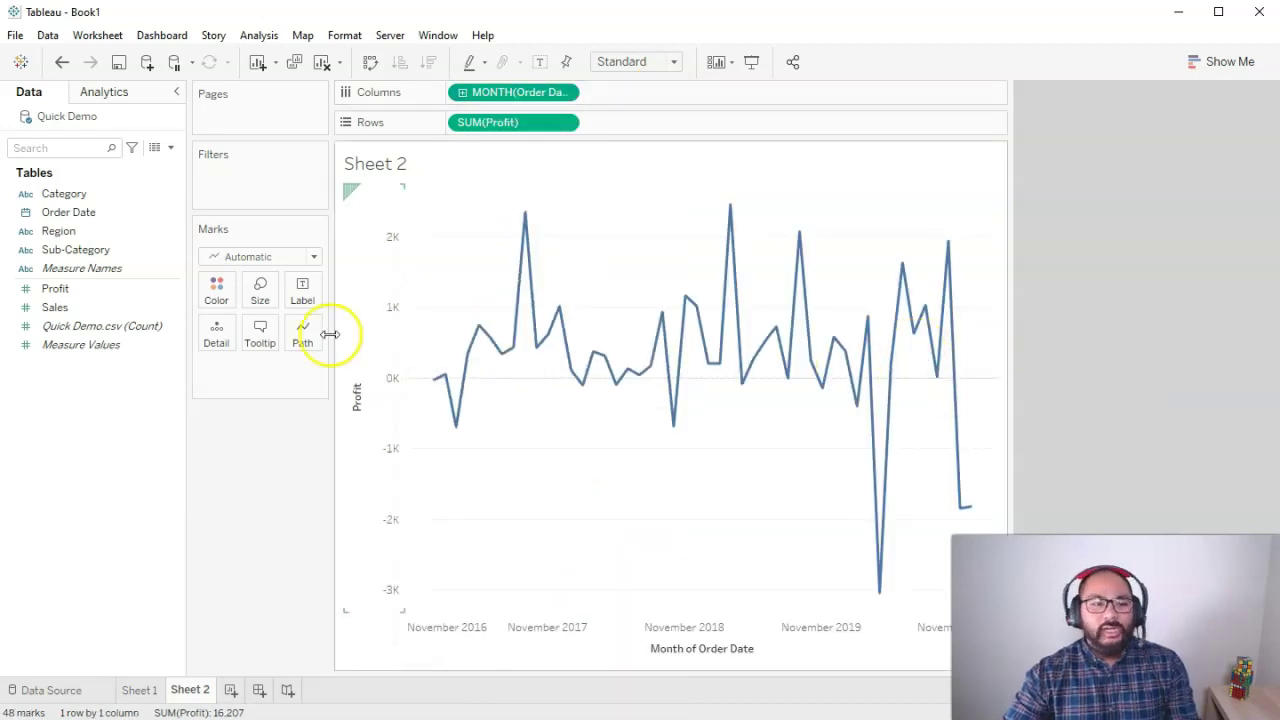
click(265, 258)
click(251, 292)
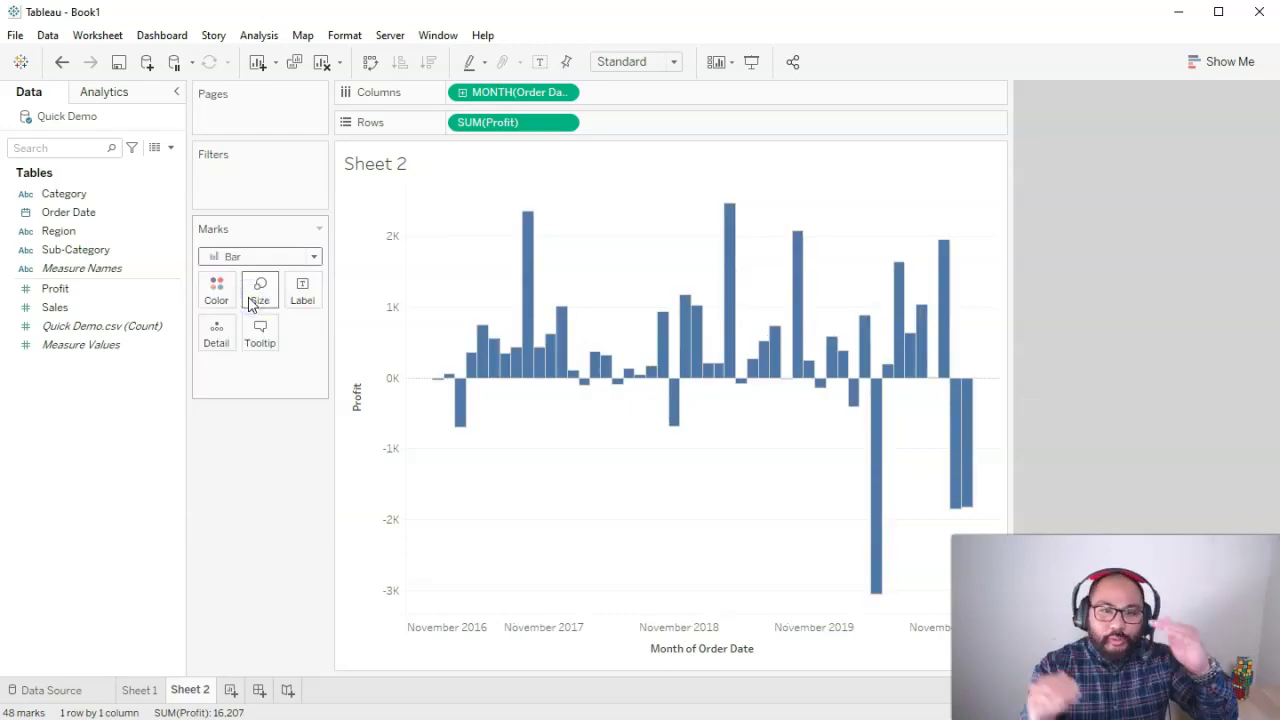
Step: Drag Sales onto Rows beside SUM(Profit) for a second monthly bar chart of Sales
drag(55, 307, 646, 137)
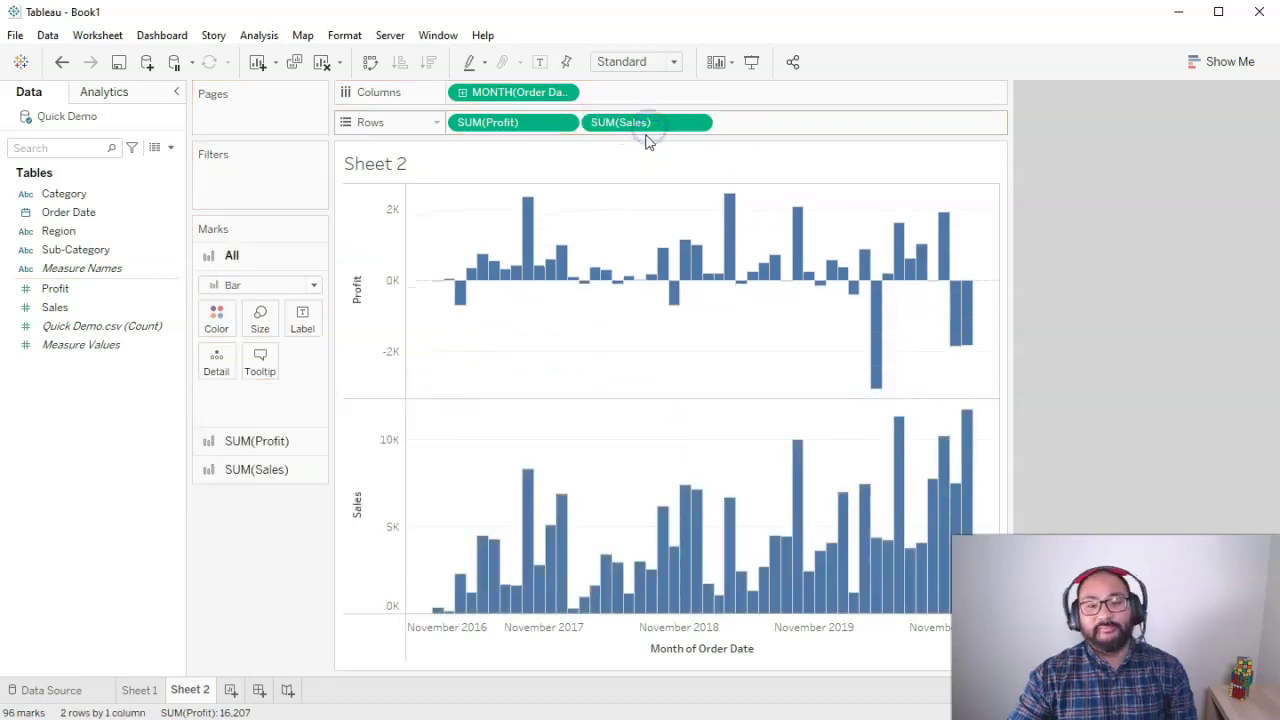